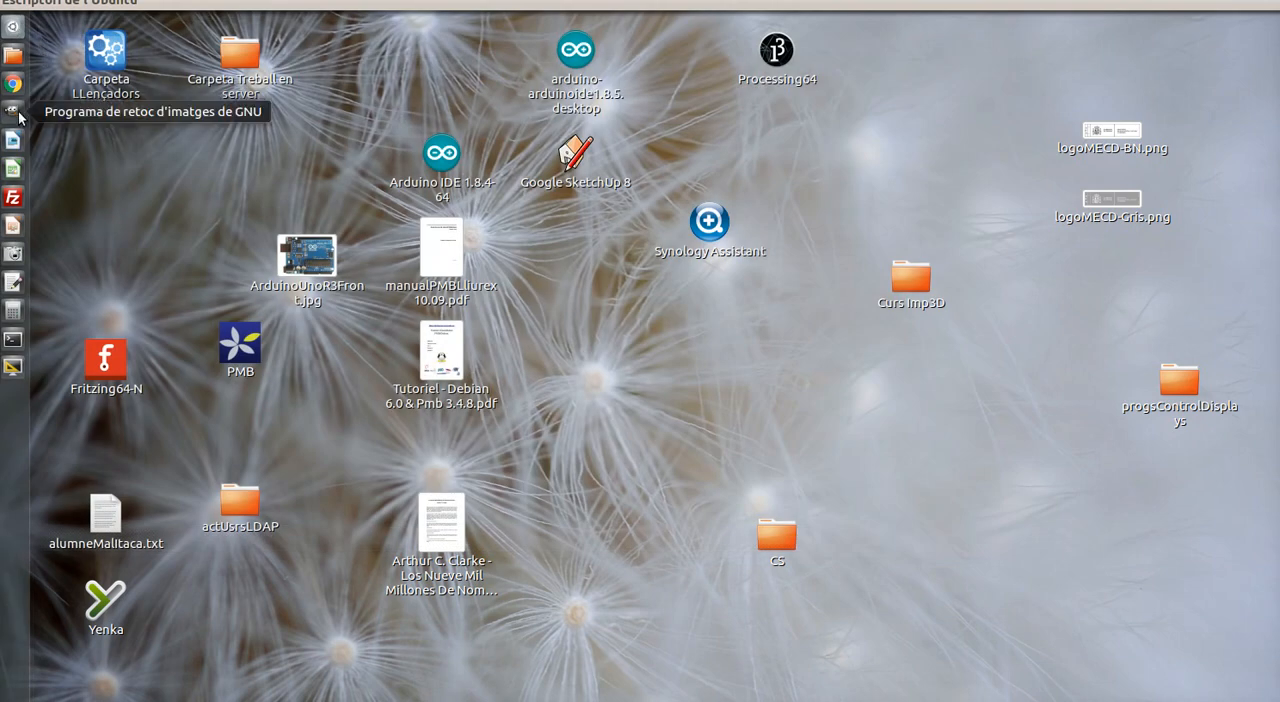
Take a screenshot of a selected desktop region covering the GIMP launcher icon and its surroundings
left_click(14, 254)
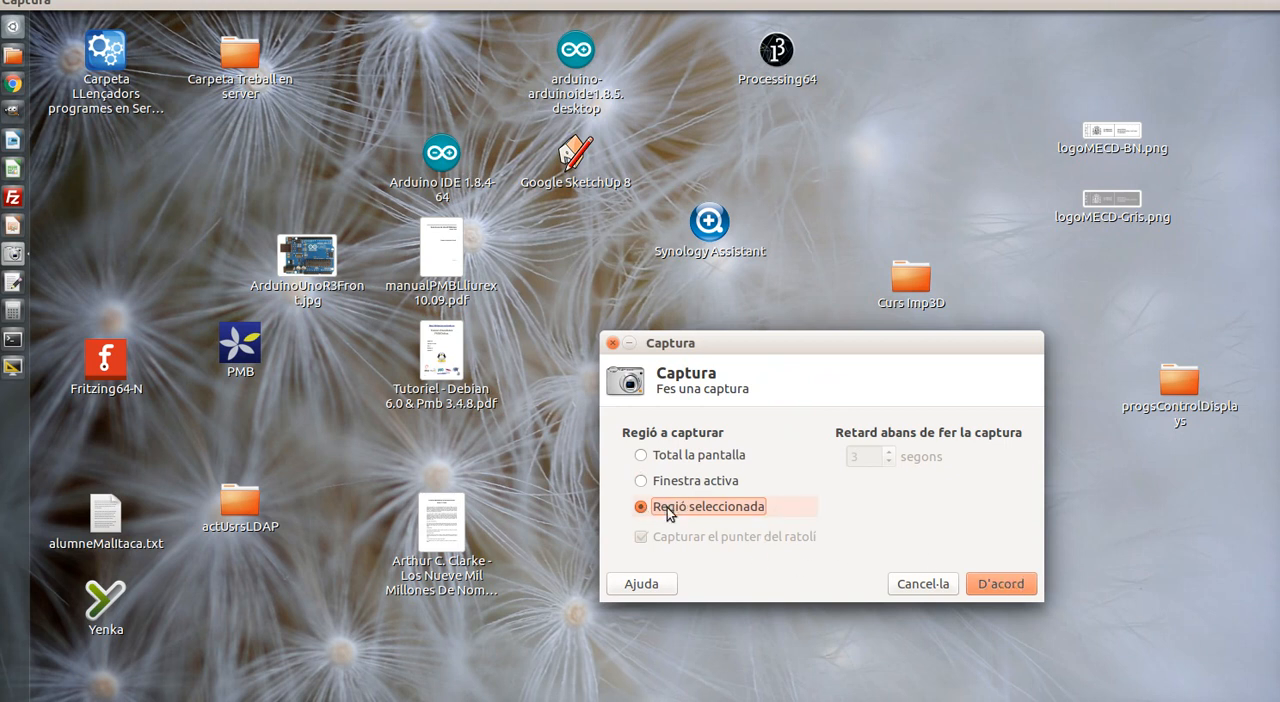
left_click(1000, 584)
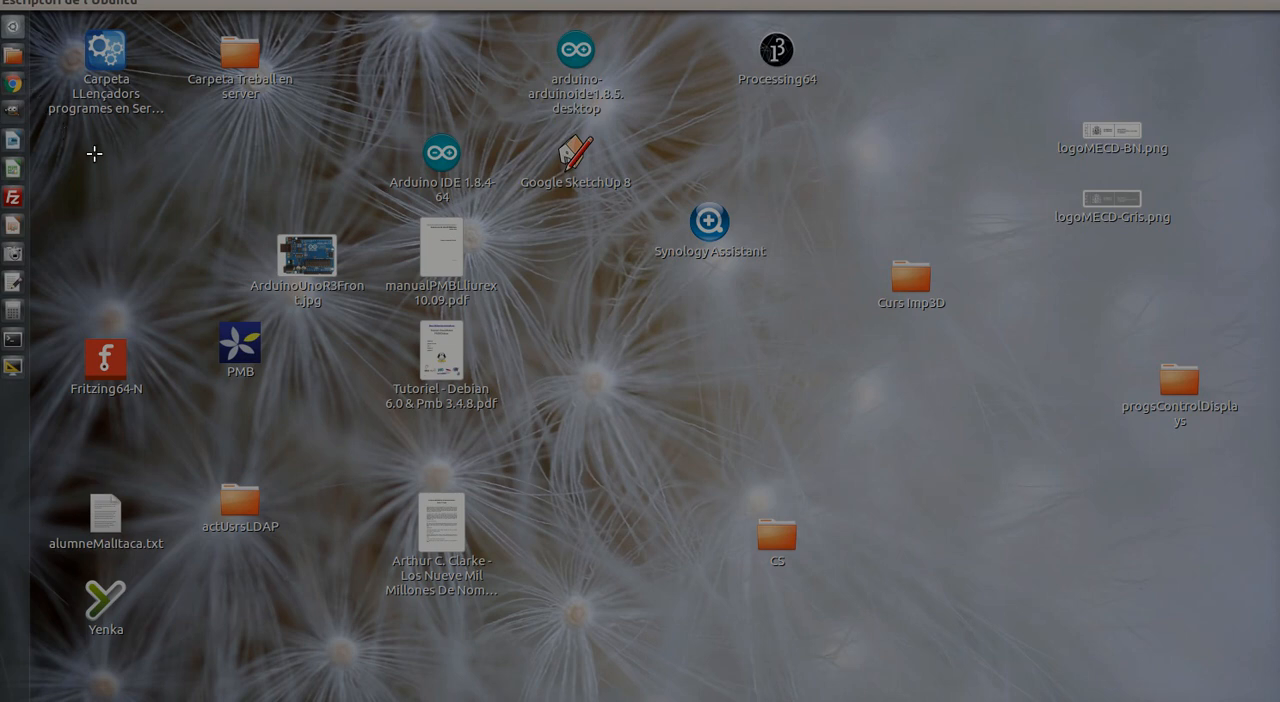
left_click_drag(110, 167, 3, 66)
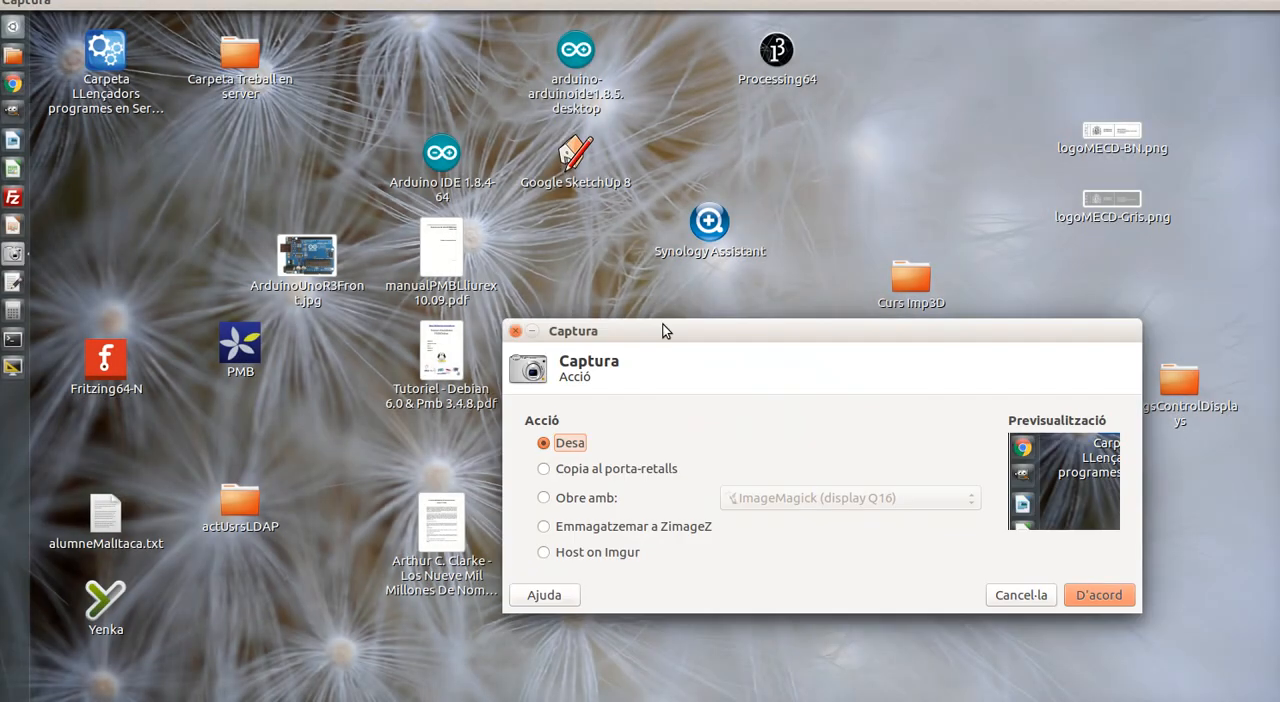
Save the capture to the Escriptori folder as gimpLauncher.png
left_click_drag(666, 331, 576, 243)
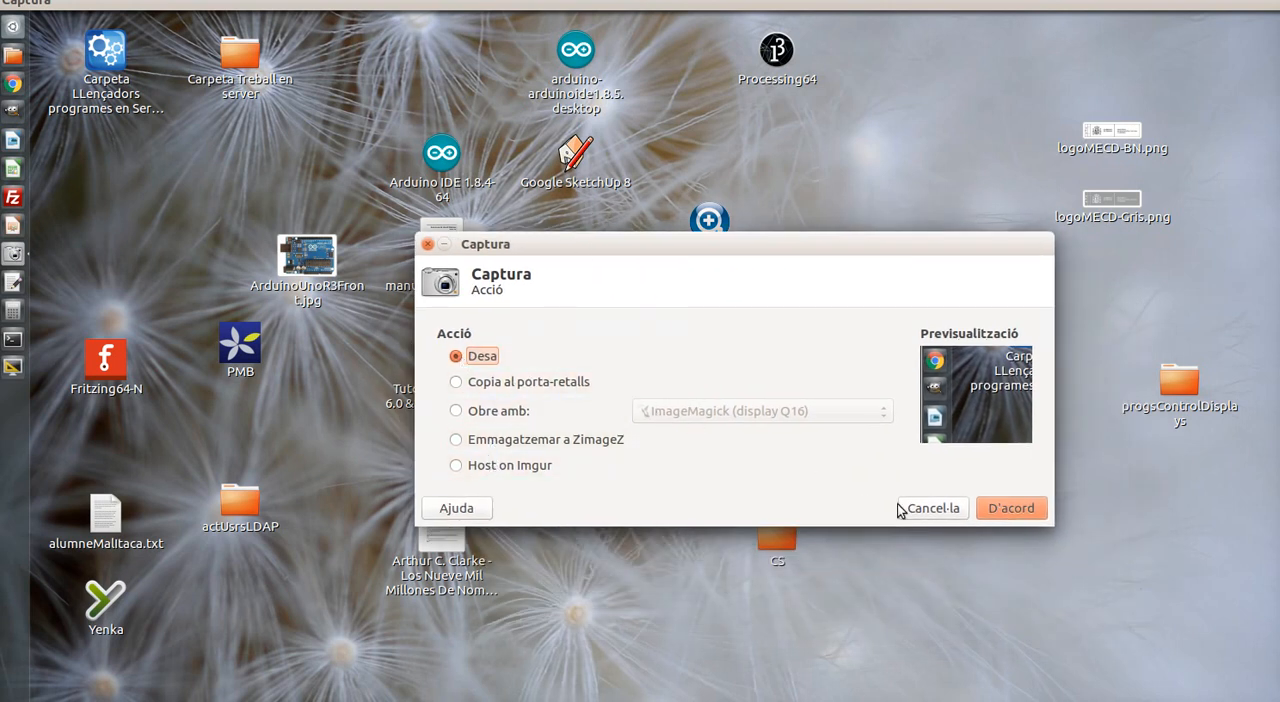
left_click(1009, 509)
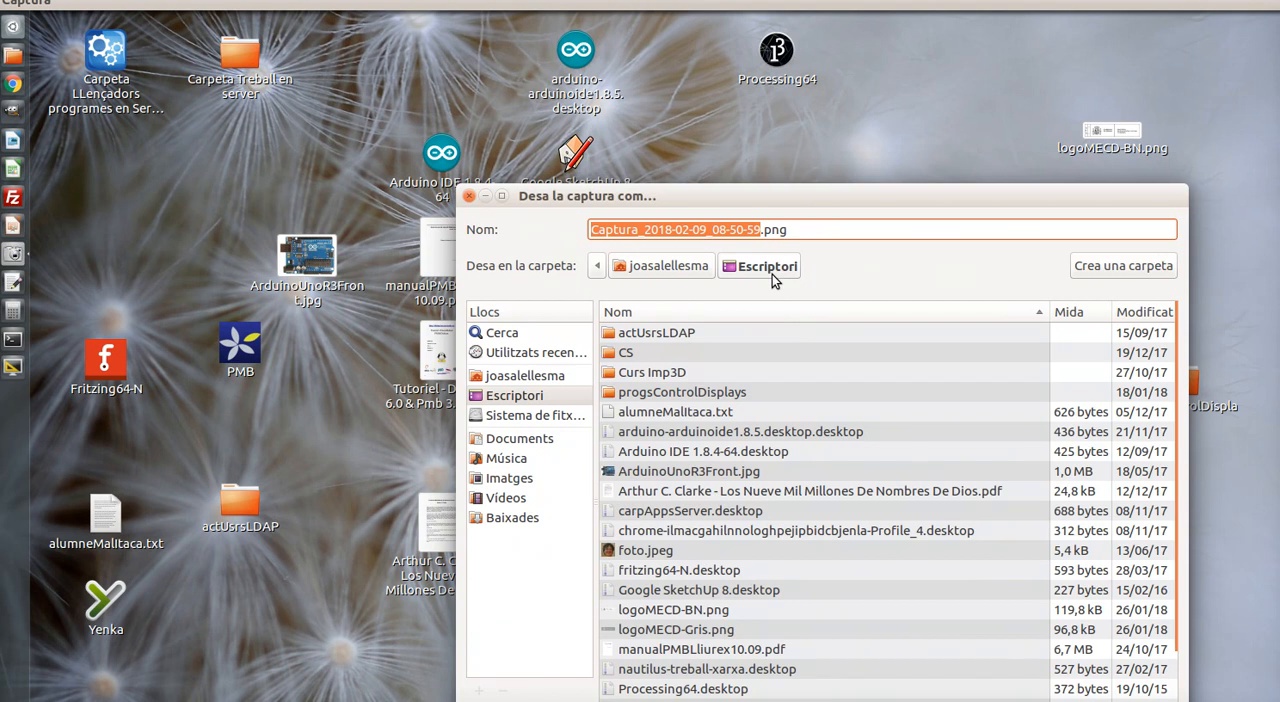
type("gimp")
type("Launche")
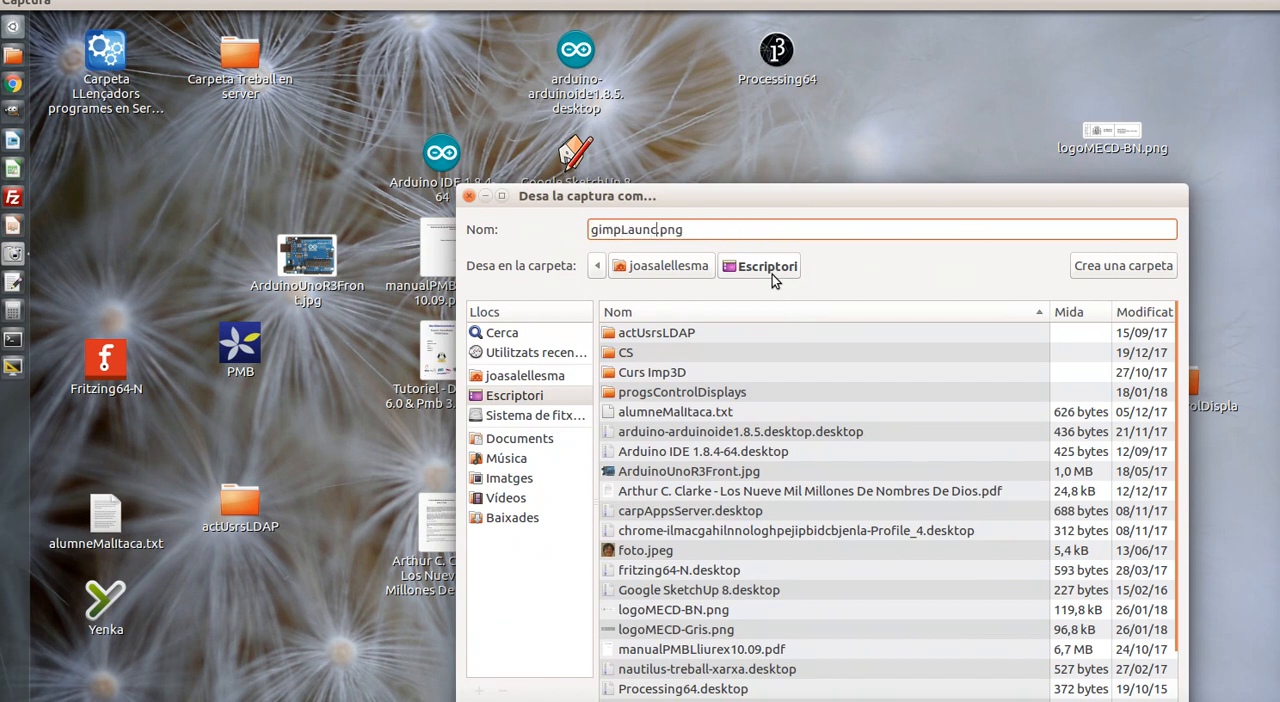
type("r")
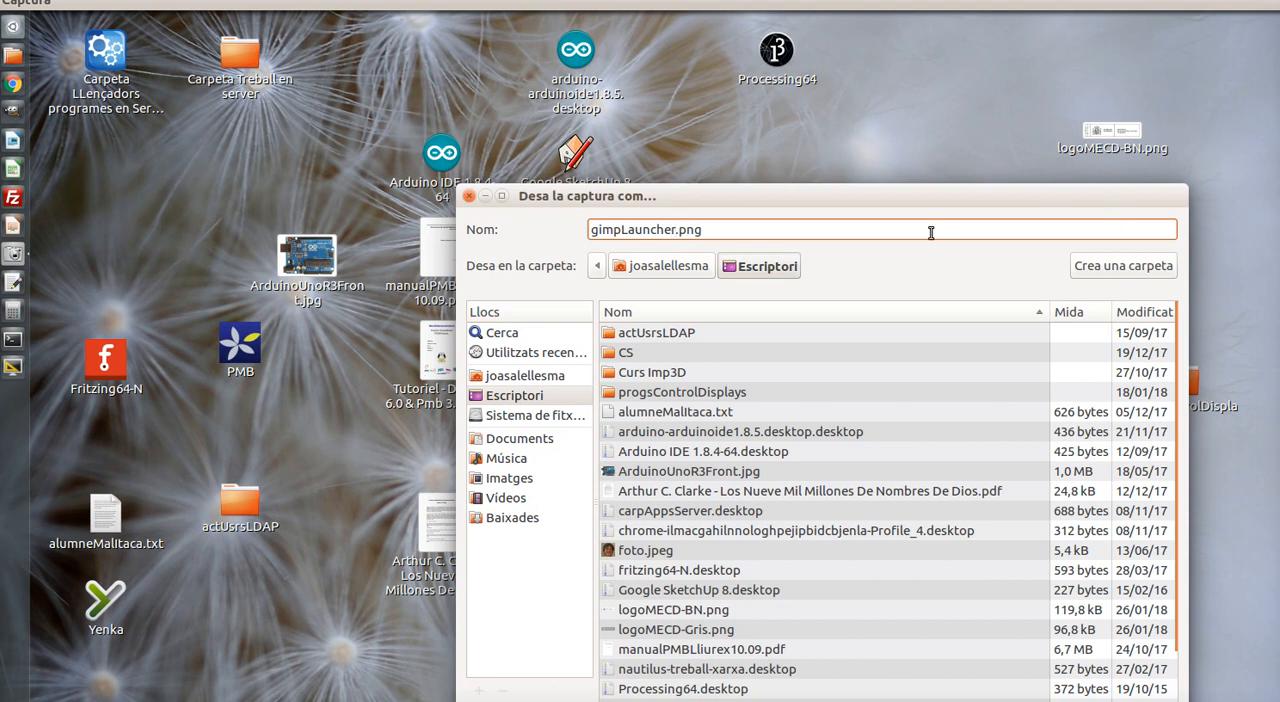
left_click_drag(764, 196, 664, 66)
left_click(1042, 597)
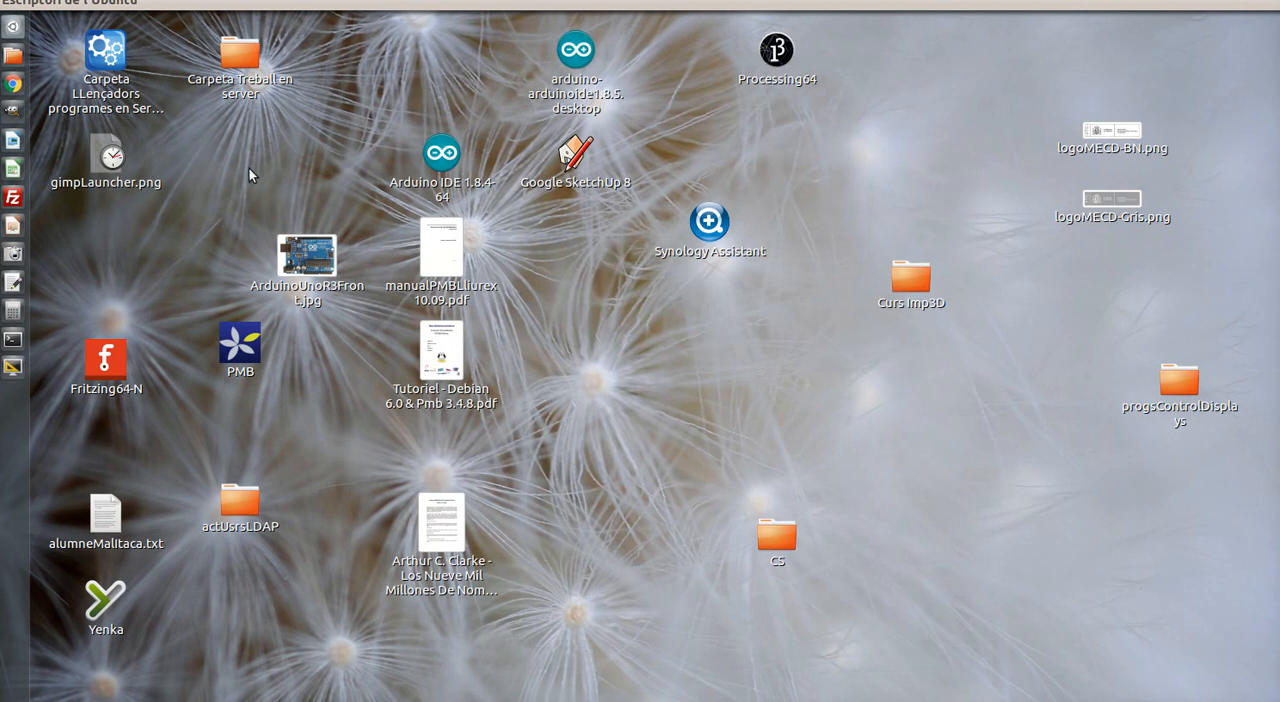
Open gimpLauncher.png from the desktop in GIMP (Programa de retoc d'imatges de GNU)
right_click(114, 166)
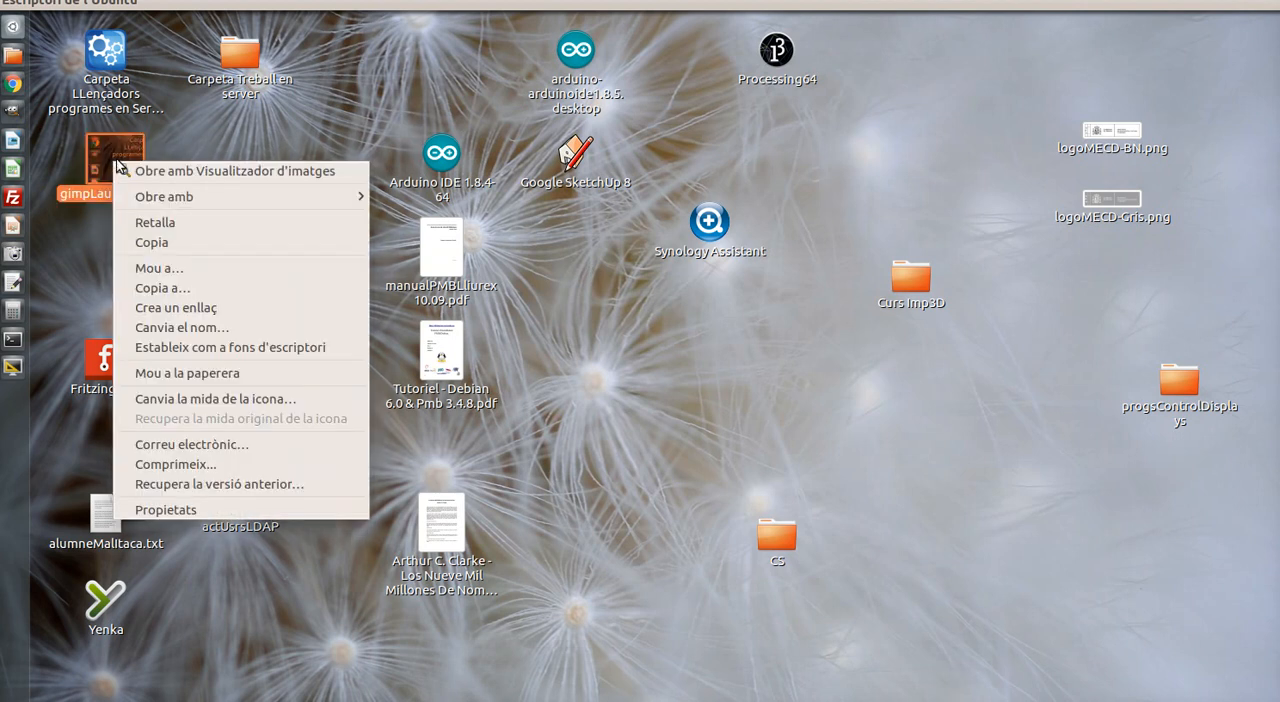
mouse_move(188, 197)
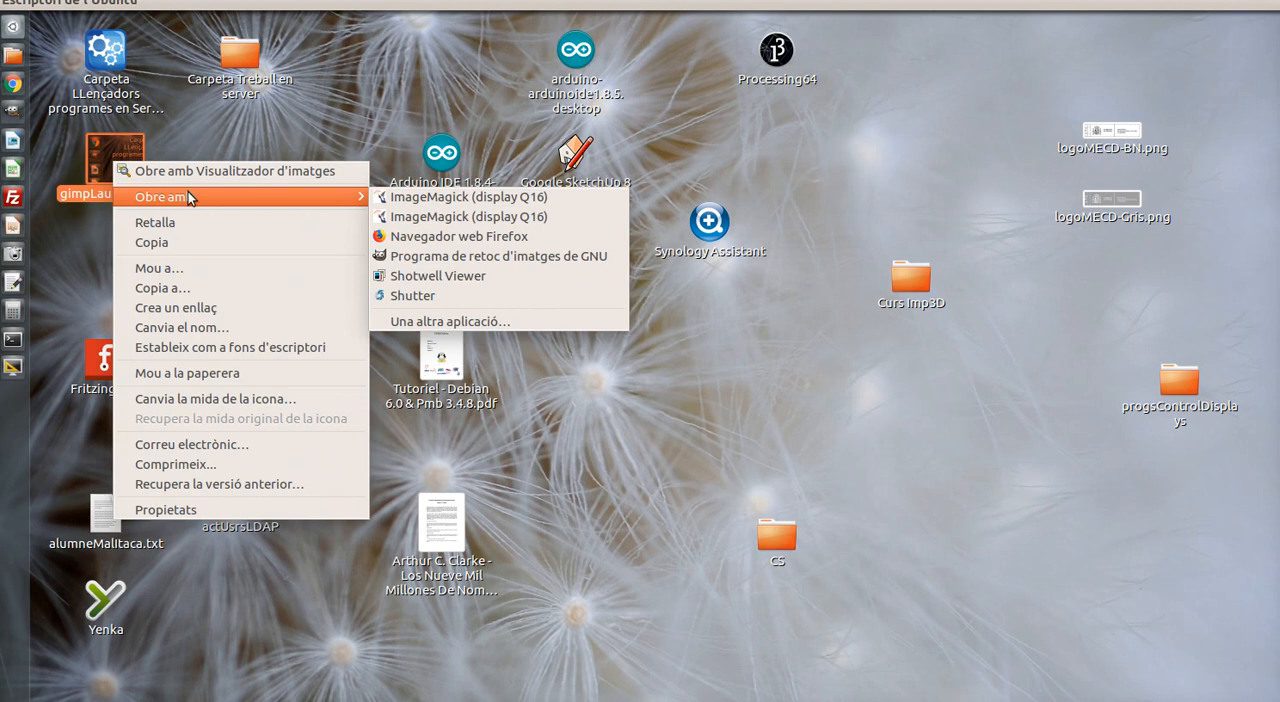
left_click(437, 257)
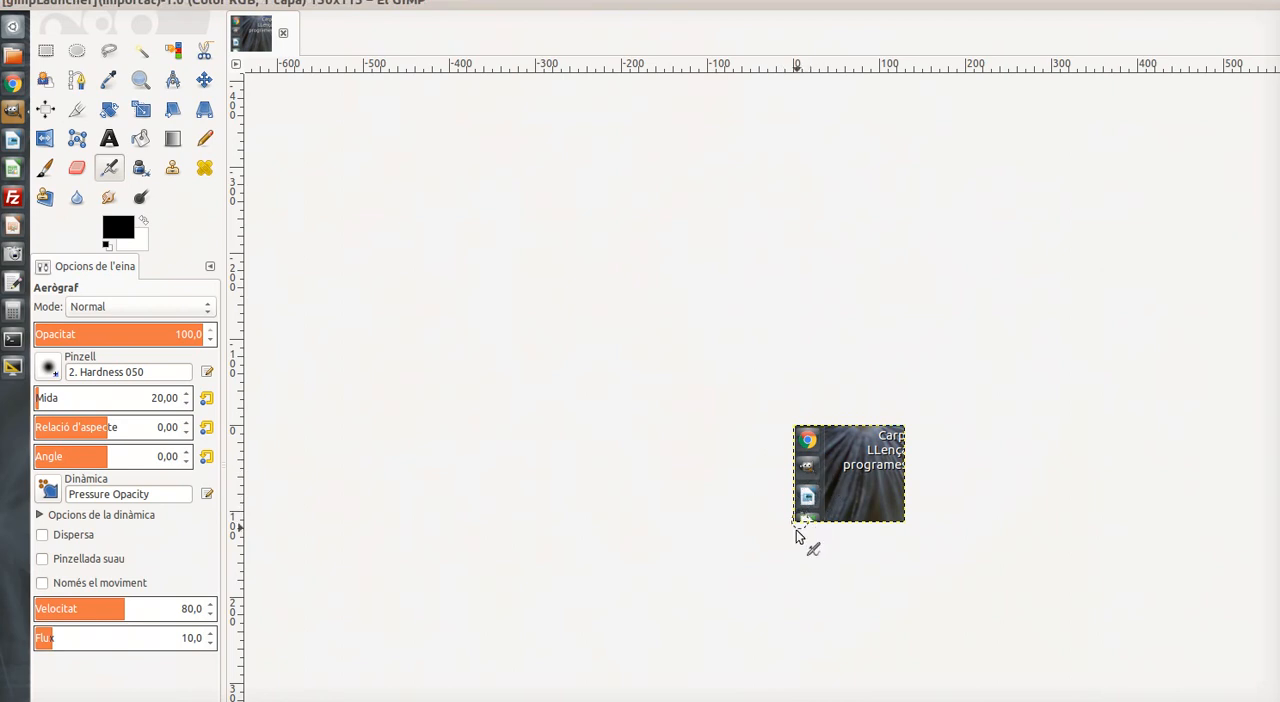
Restore the maximized GIMP window, widen it across most of the screen, and show the image at 200% zoom
double_click(1040, 10)
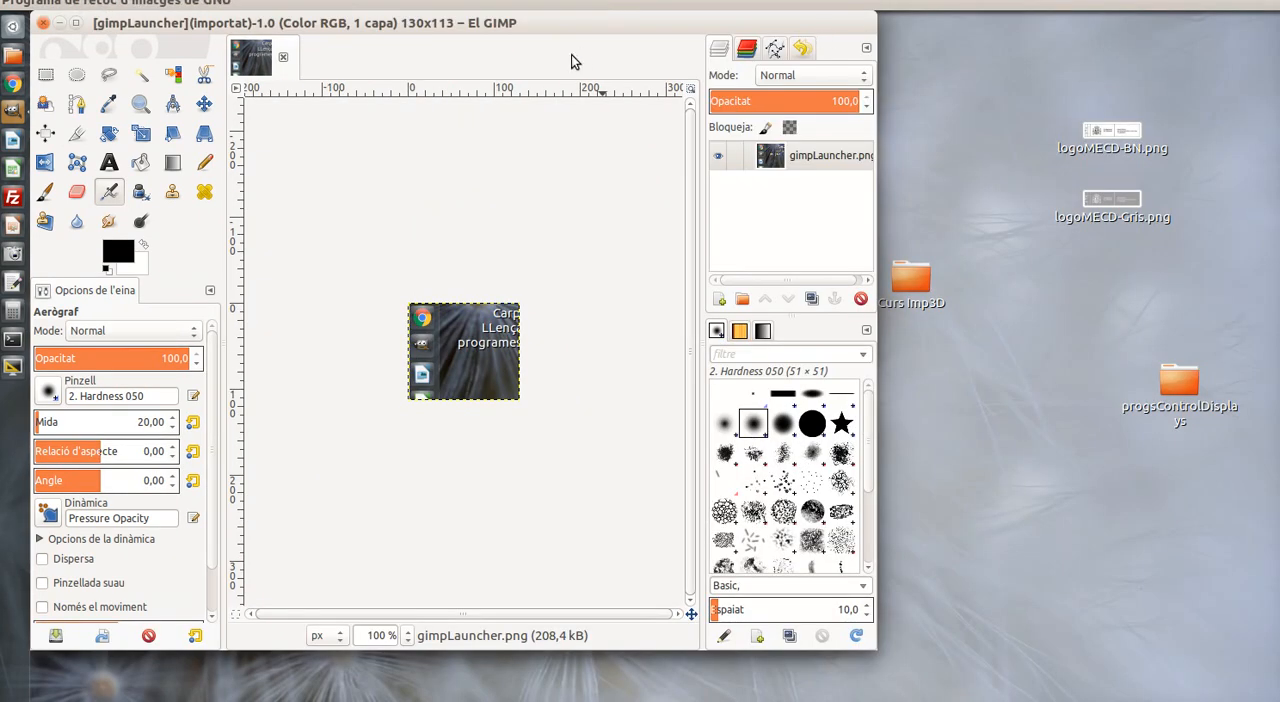
mouse_move(537, 22)
left_mouse_down()
mouse_move(781, 24)
mouse_move(813, 57)
mouse_move(812, 40)
mouse_move(520, 26)
mouse_move(540, 28)
left_mouse_up()
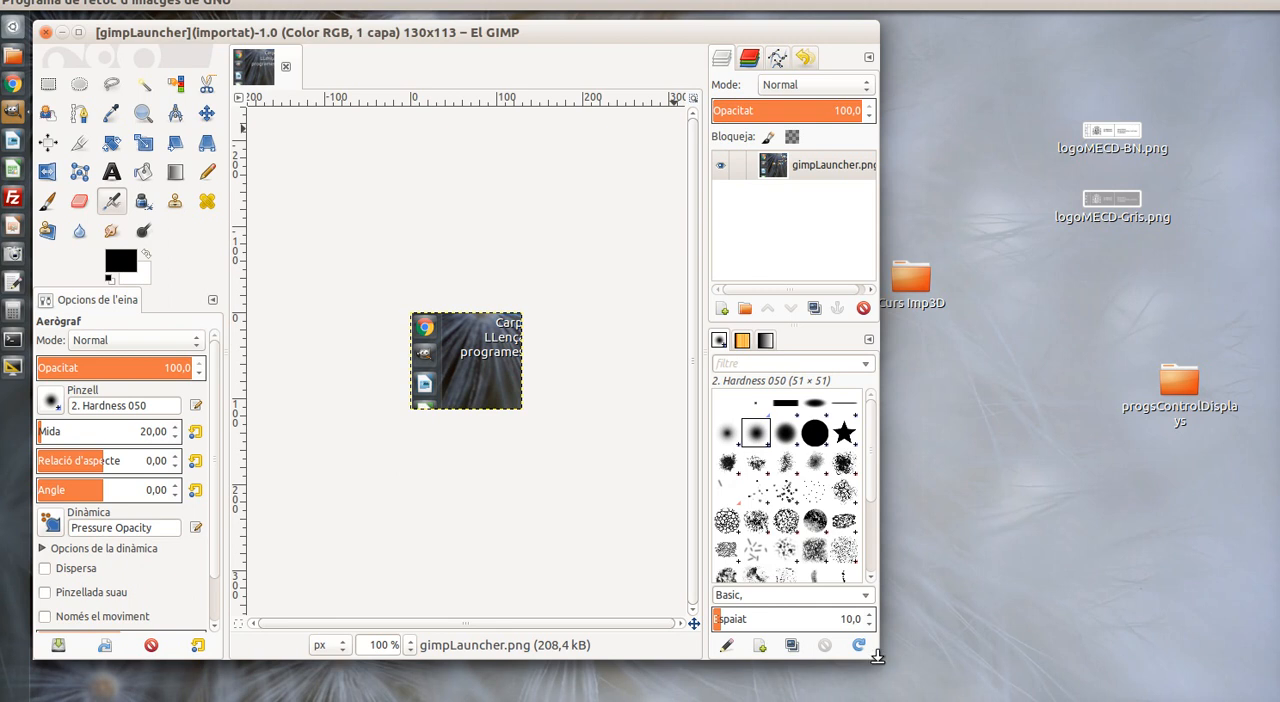
left_click_drag(877, 656, 1181, 635)
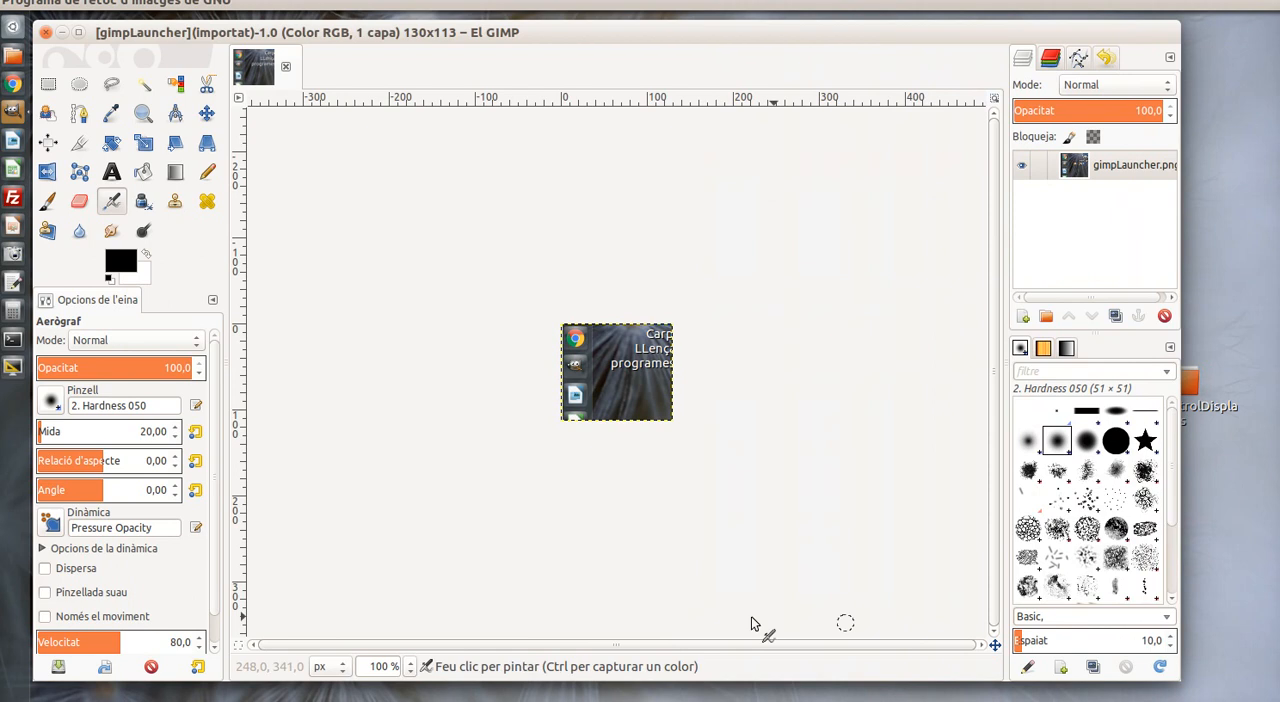
left_click(407, 666)
left_click(390, 689)
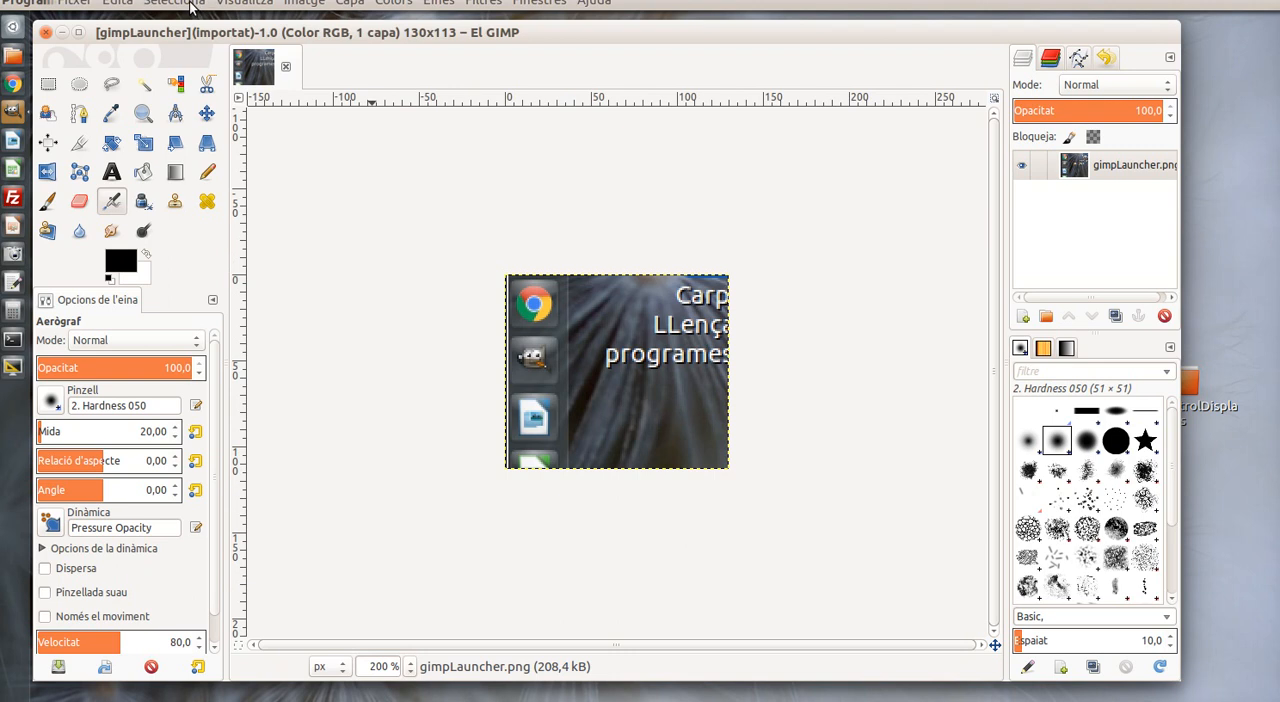
Select the whole image and turn the selection into a rounded rectangle with a 20% radius
left_click(190, 5)
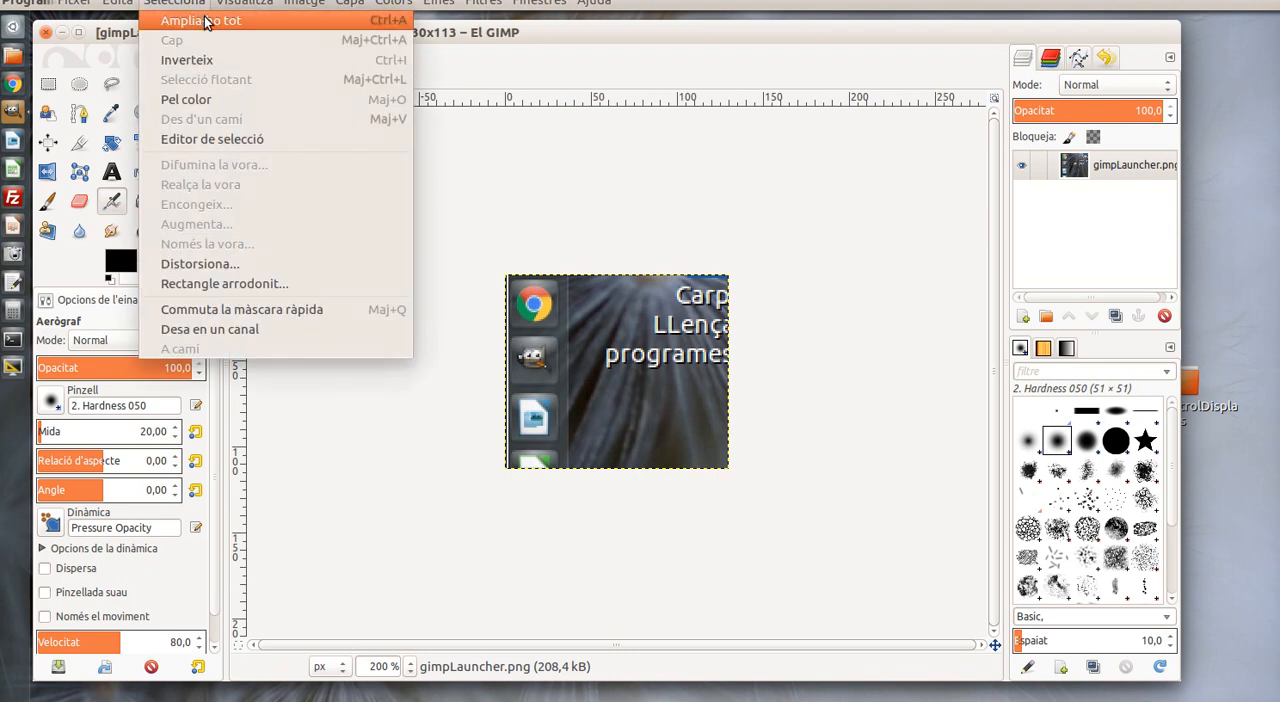
left_click(205, 21)
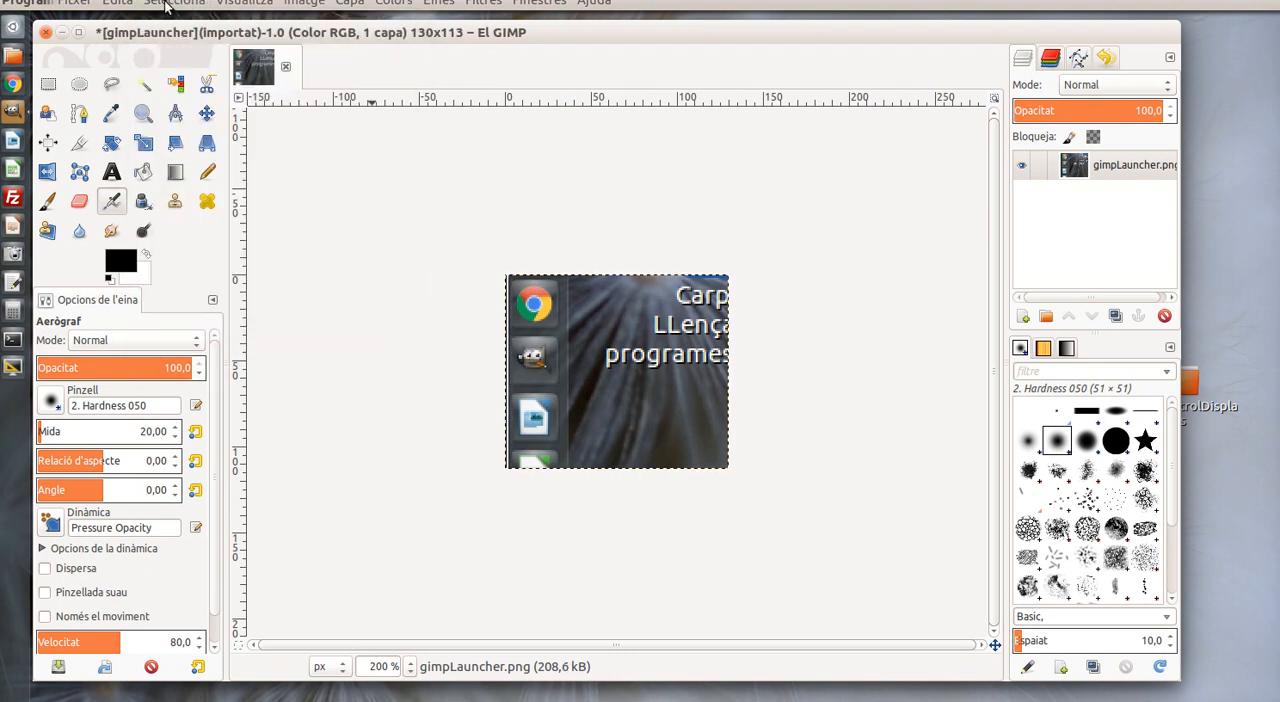
left_click(165, 5)
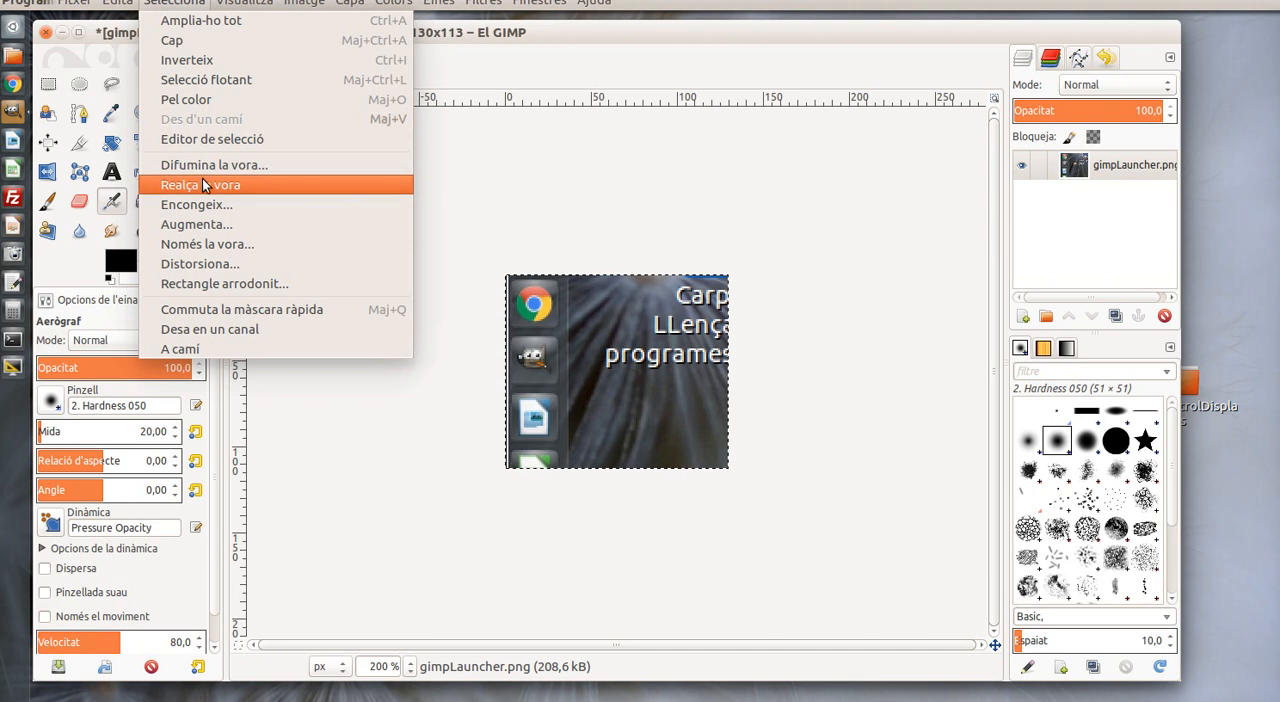
left_click(214, 284)
left_click_drag(606, 241, 582, 245)
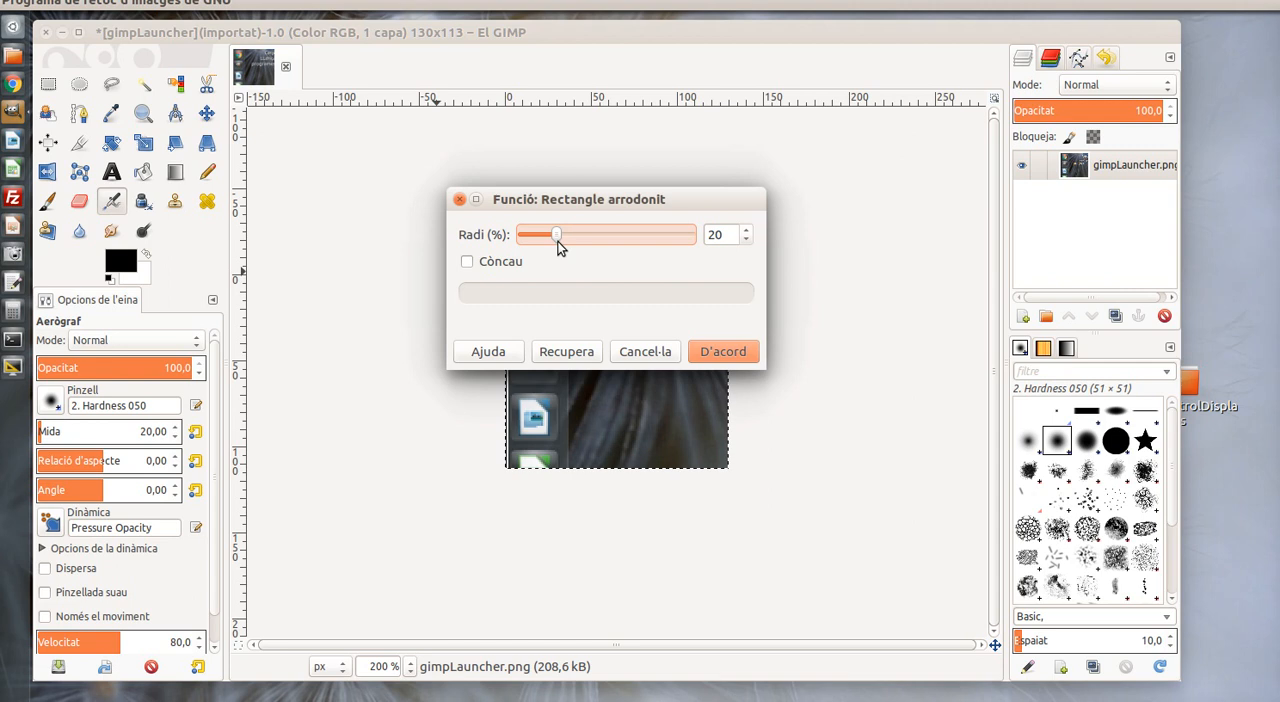
left_click(690, 352)
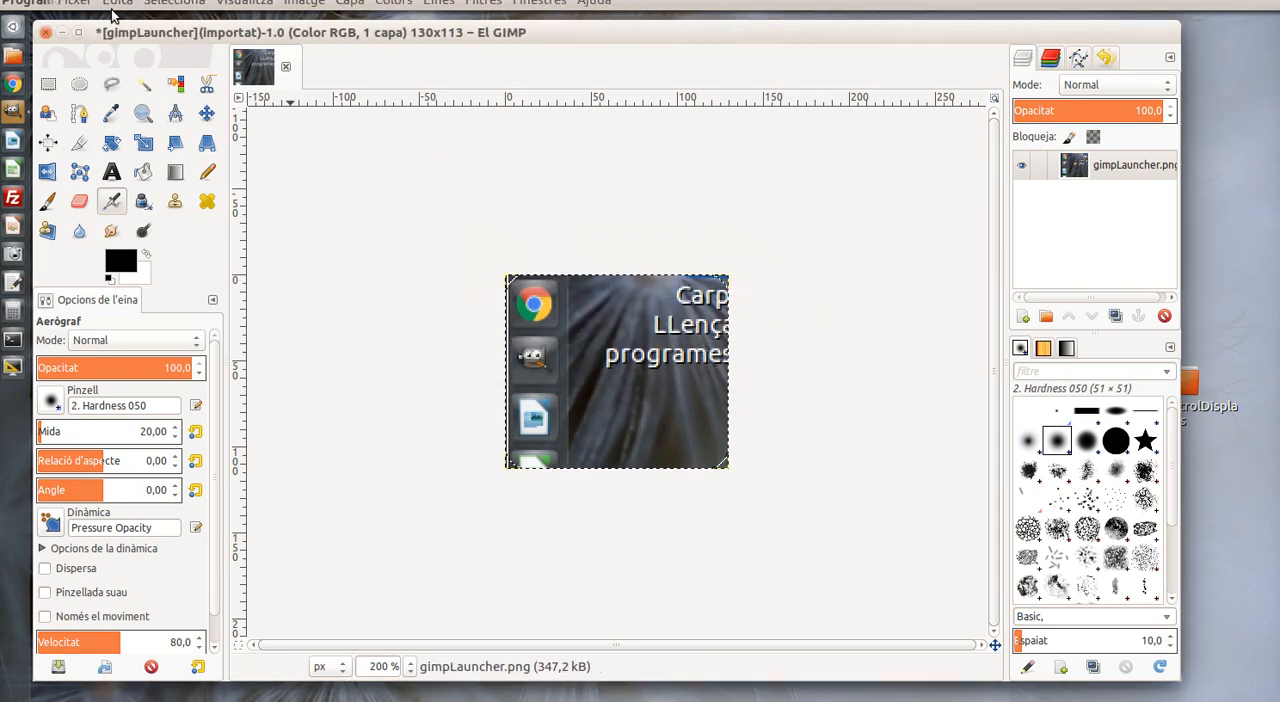
Shrink the rounded selection by 6 px, shrinking from the image border as well
left_click(193, 5)
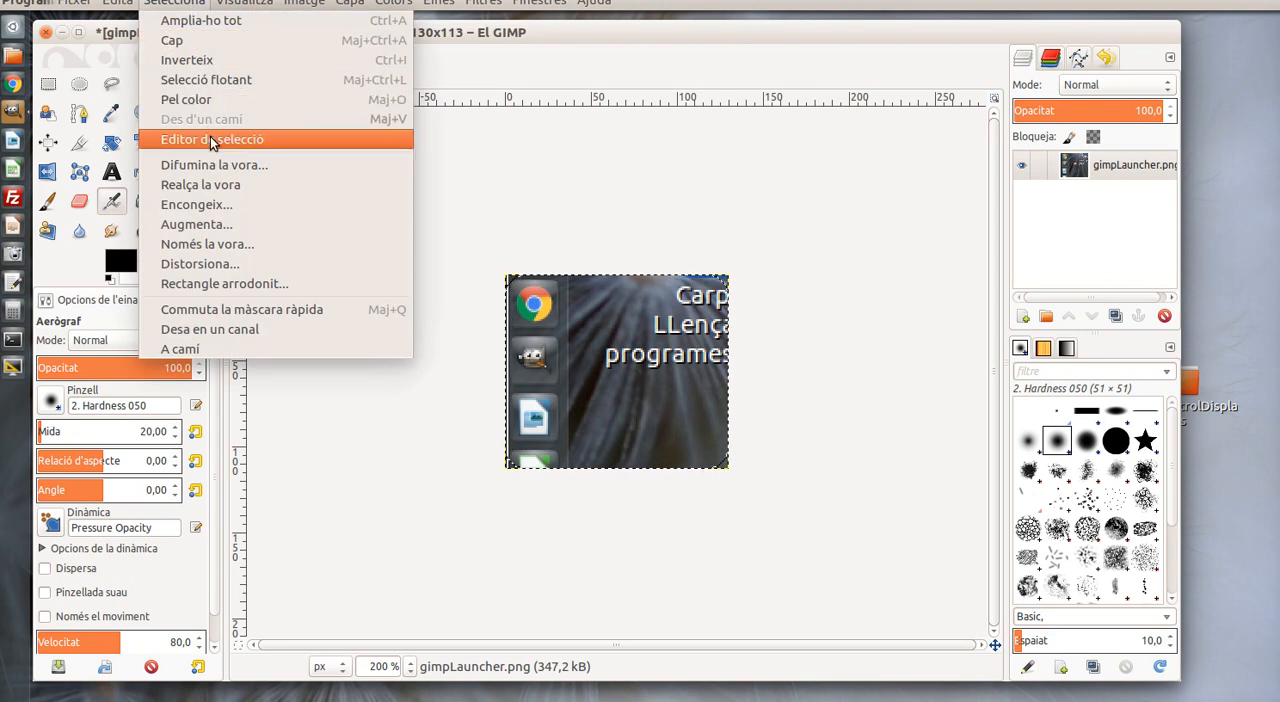
left_click(210, 204)
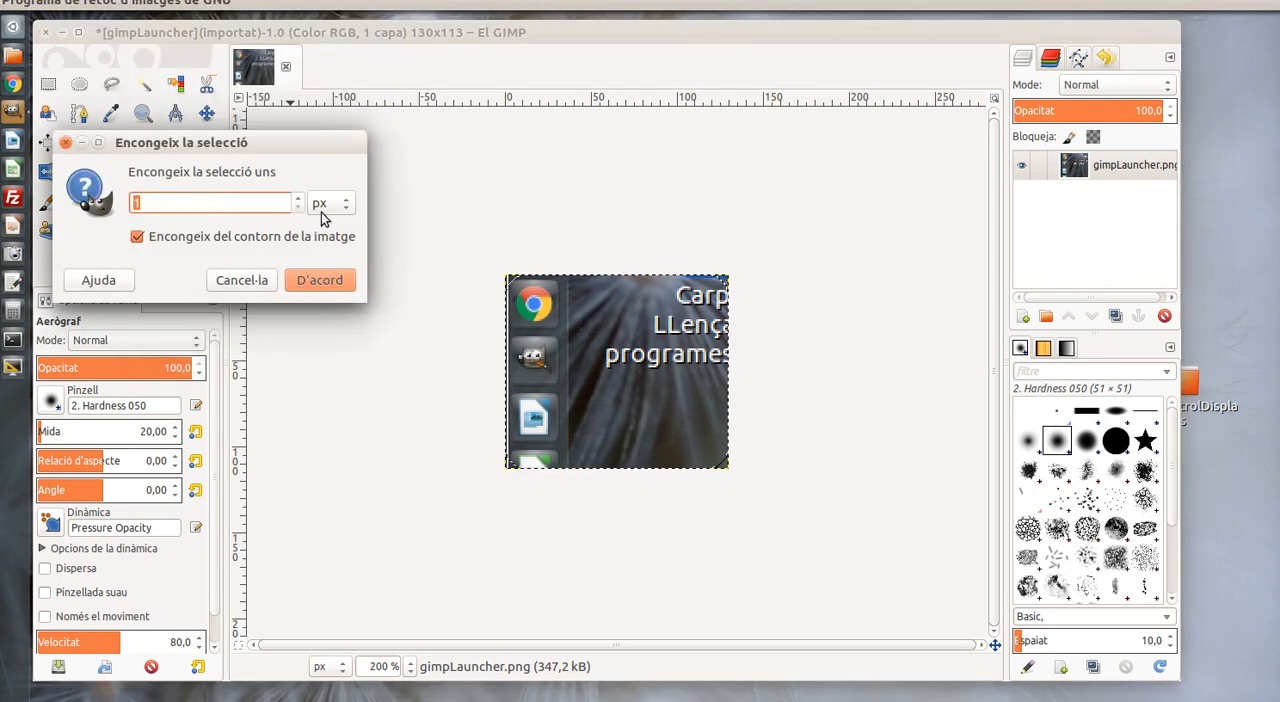
type("6")
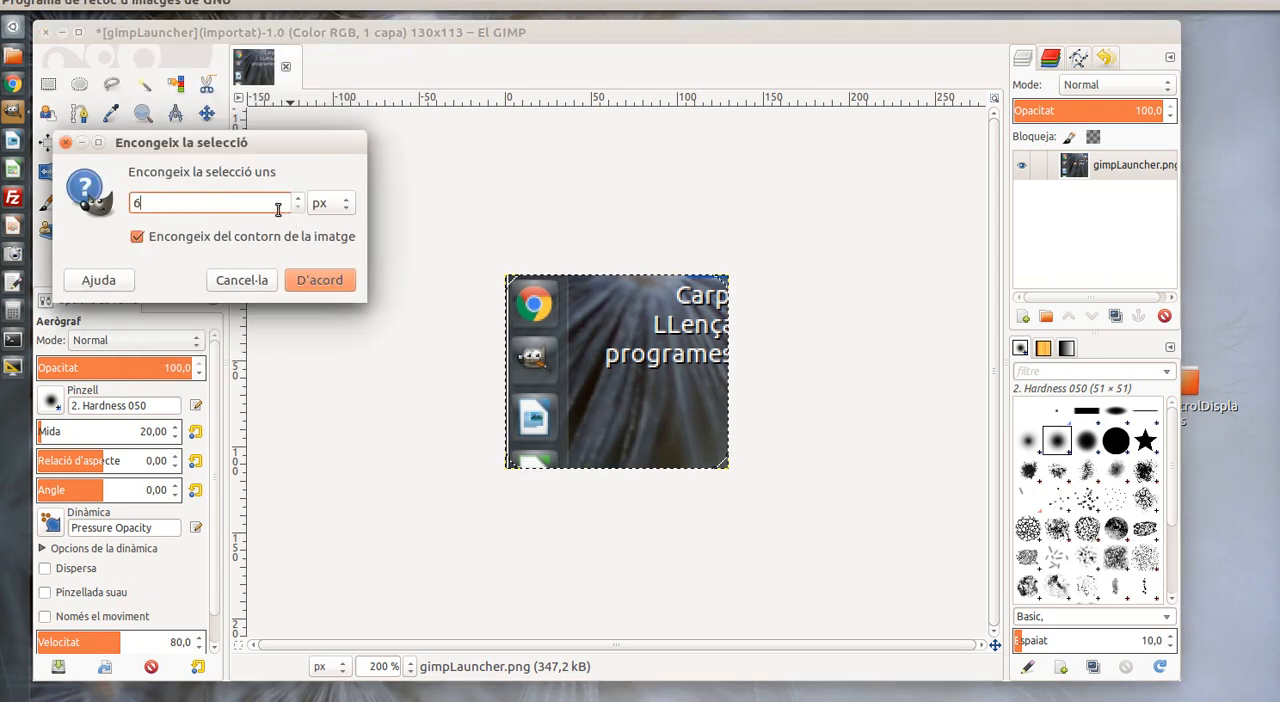
left_click(319, 279)
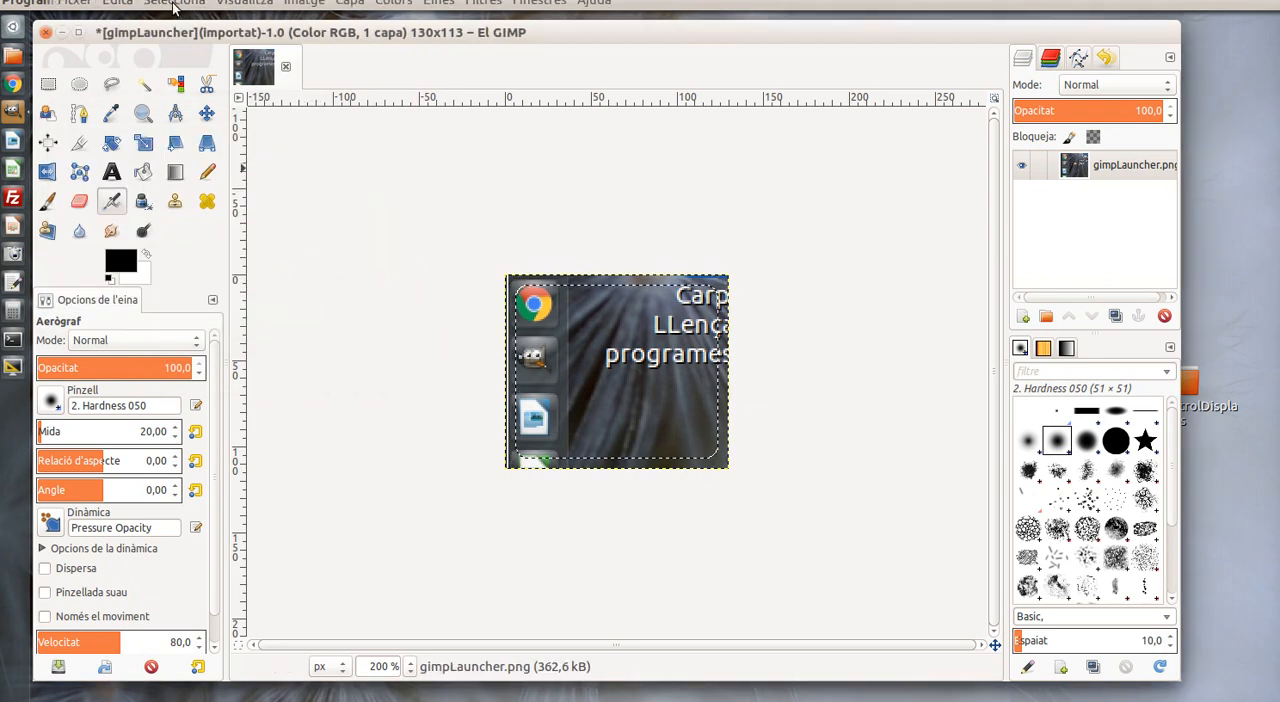
Feather the edges of the rounded selection by 1 px
left_click(174, 8)
left_click(191, 160)
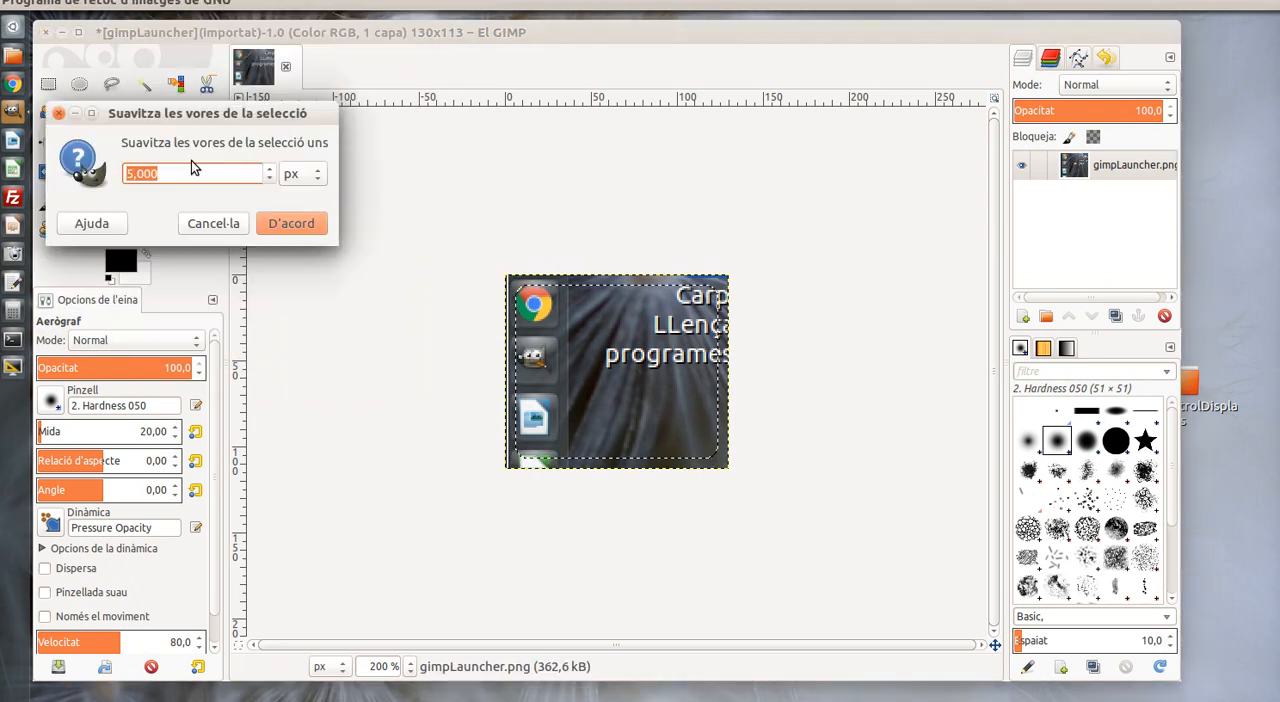
type("15")
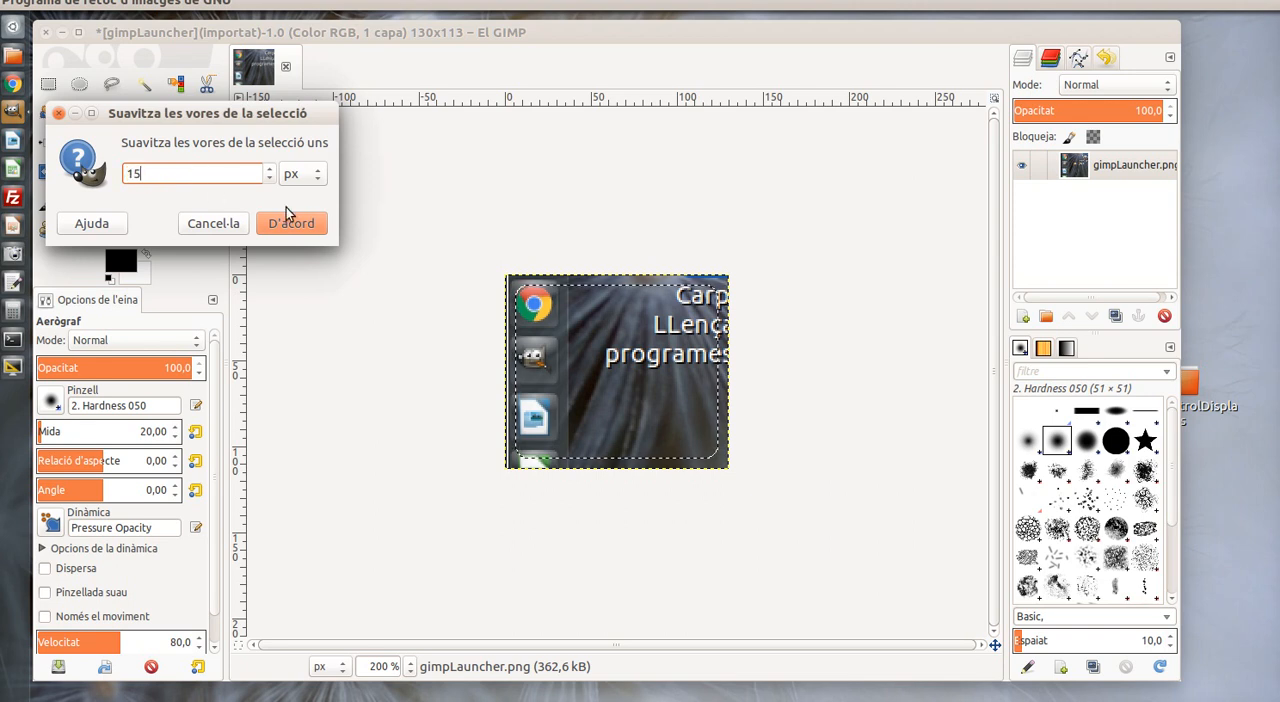
left_click(289, 222)
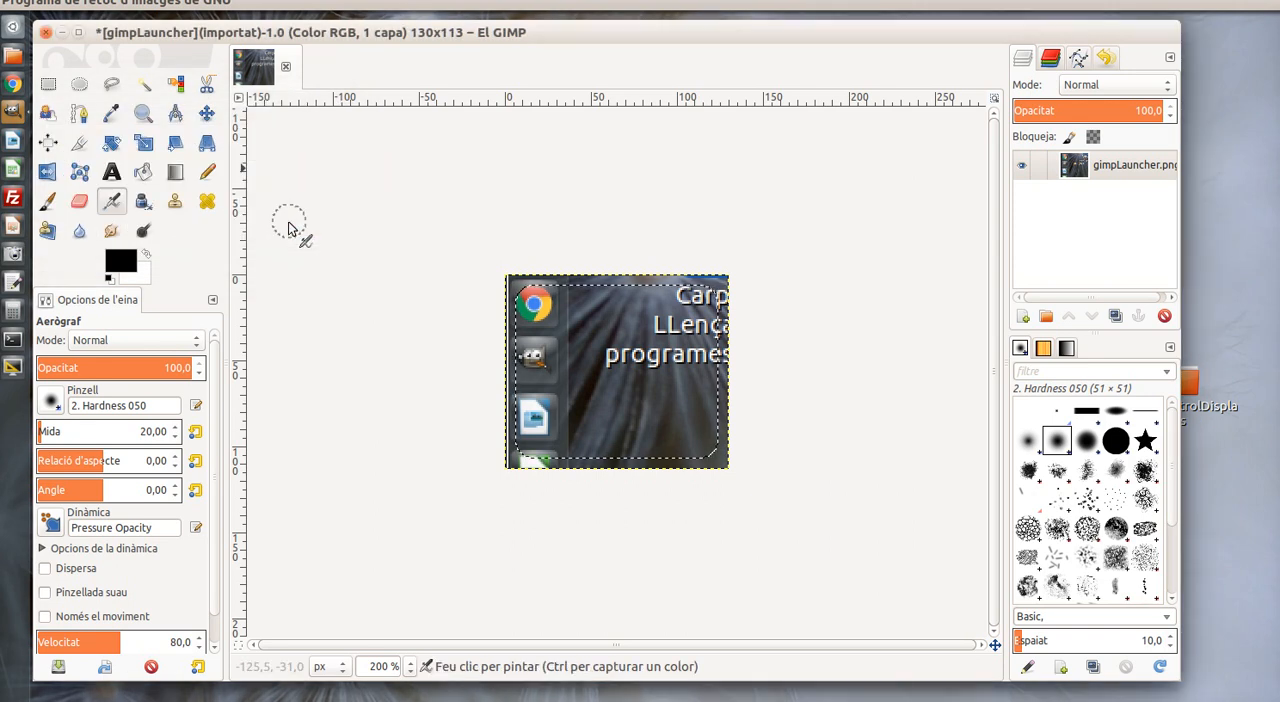
Copy the selected area of the screenshot and paste it as a new layer
left_click(118, 8)
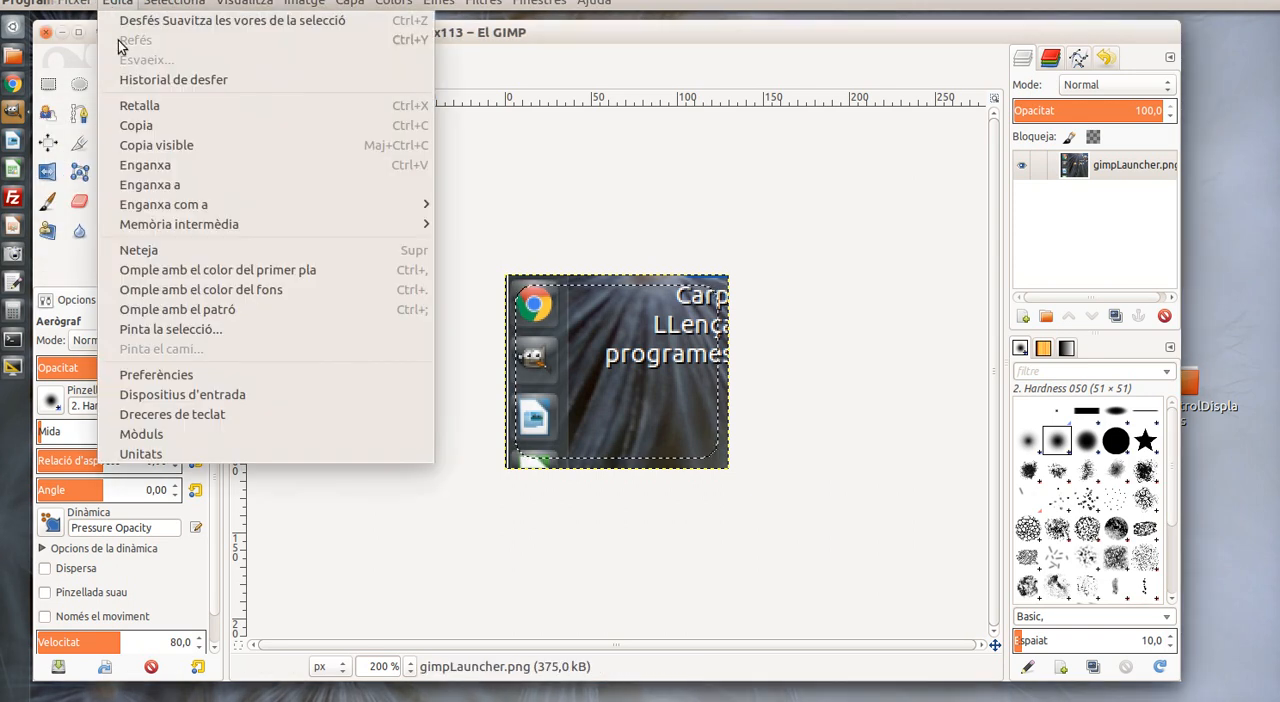
left_click(133, 124)
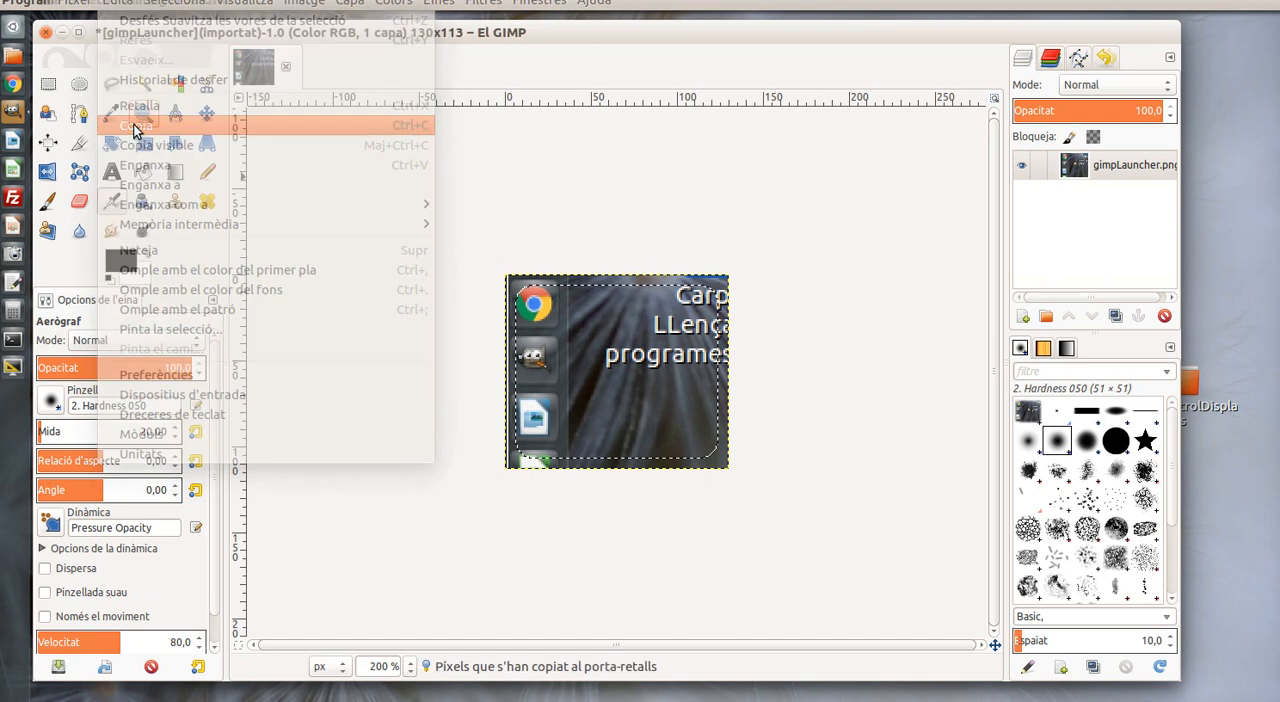
left_click(122, 5)
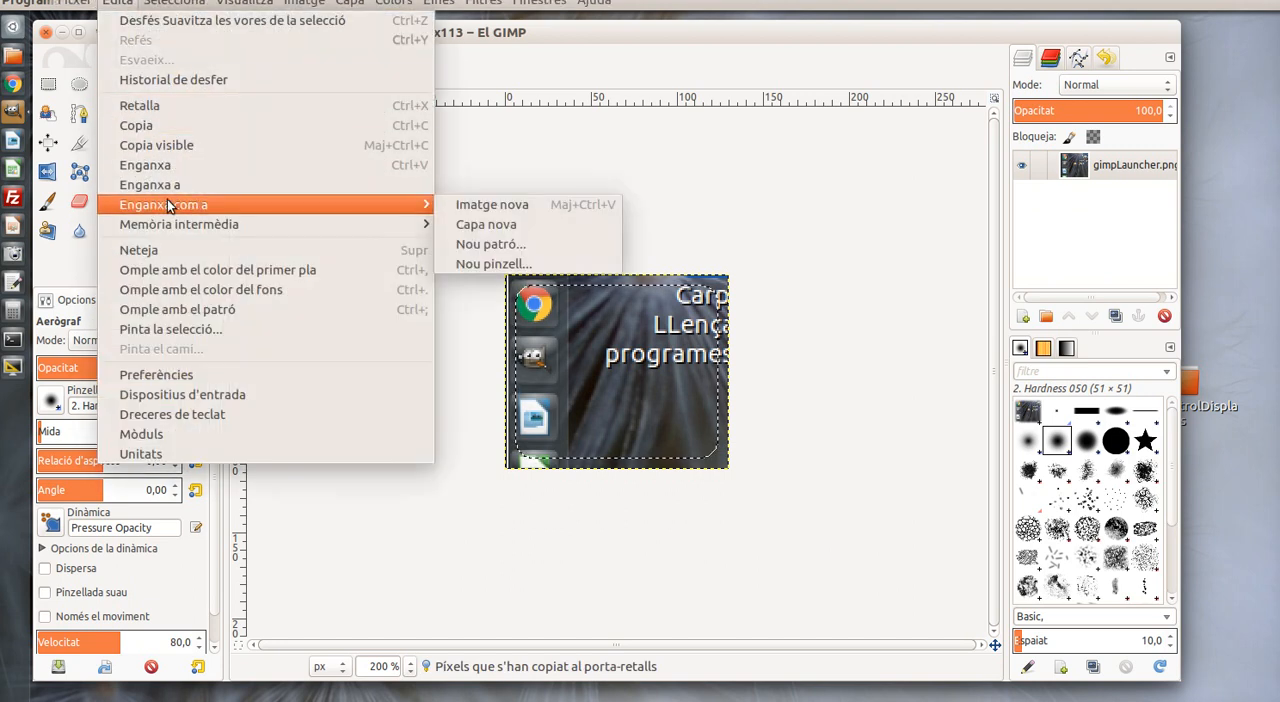
mouse_move(355, 205)
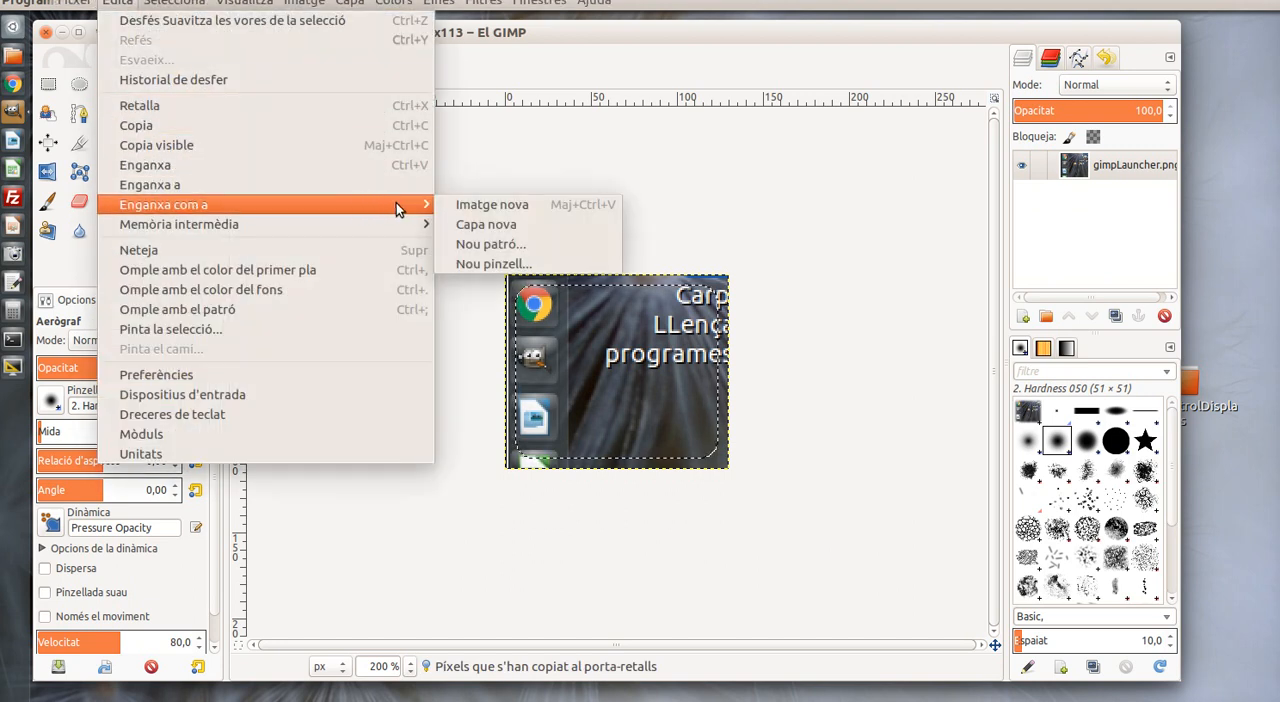
left_click(462, 222)
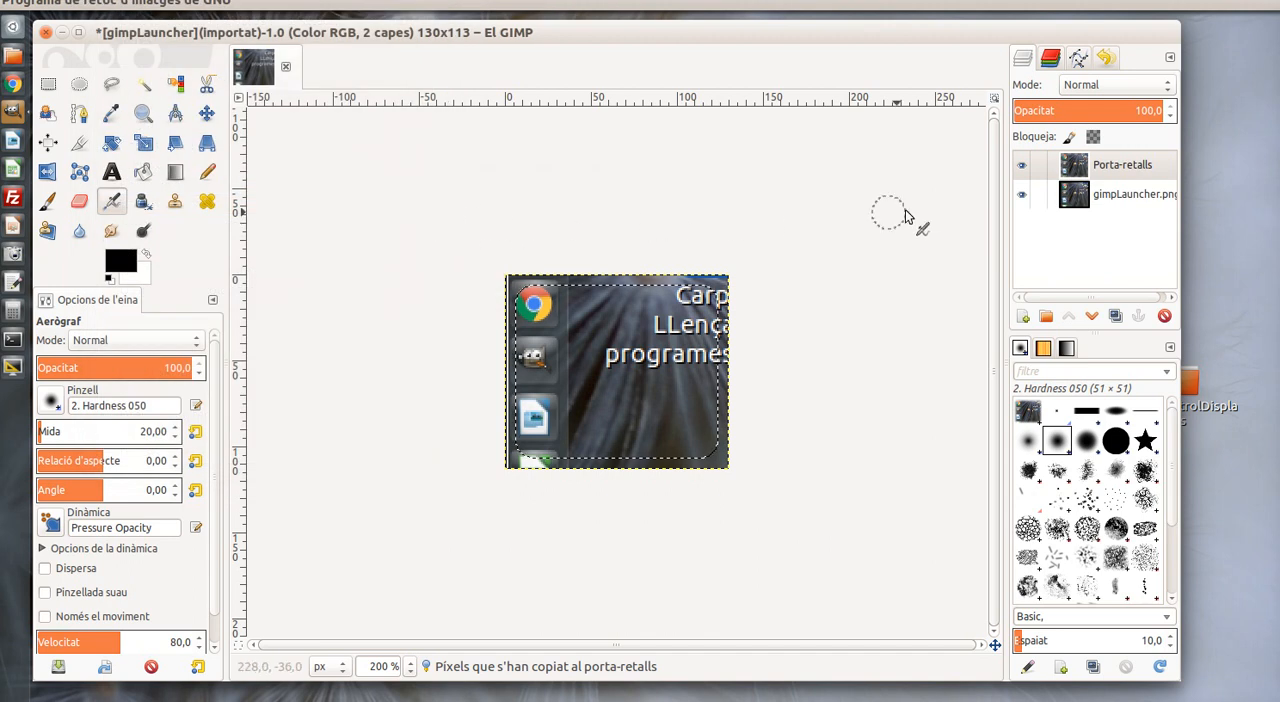
Rename the pasted layer to "difuminat-Arredonit"
left_click(1141, 174)
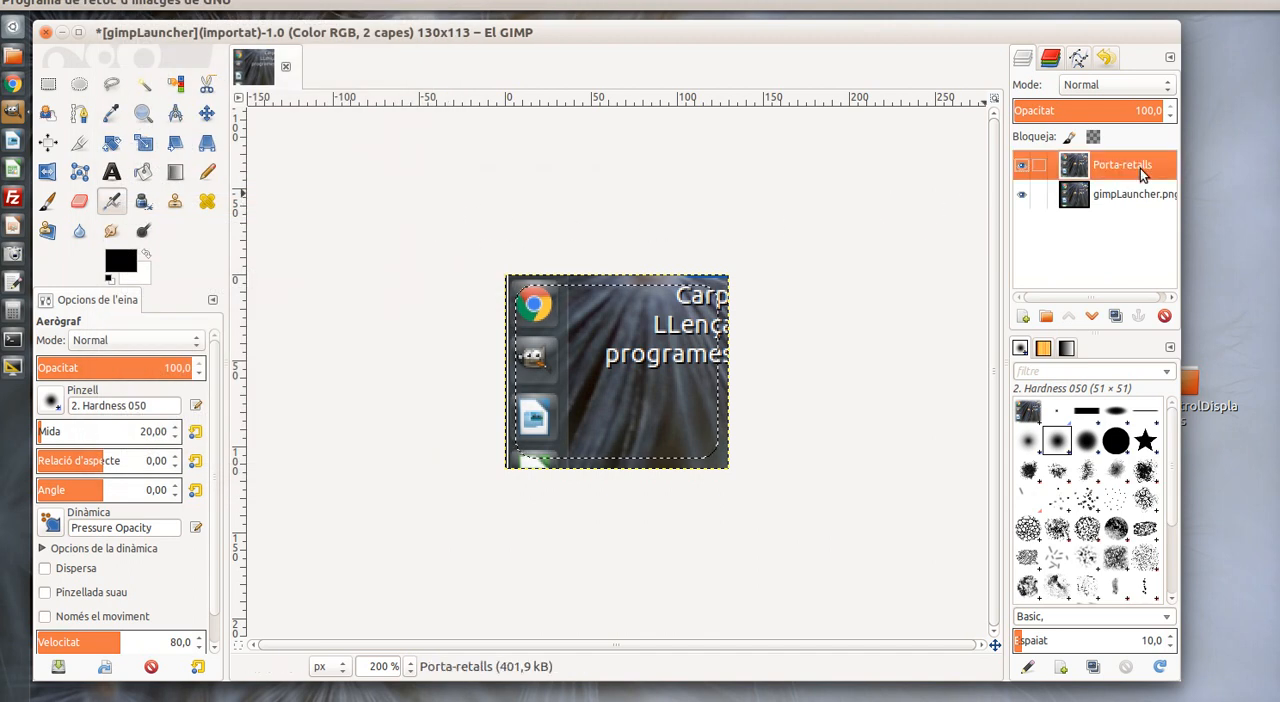
double_click(1141, 168)
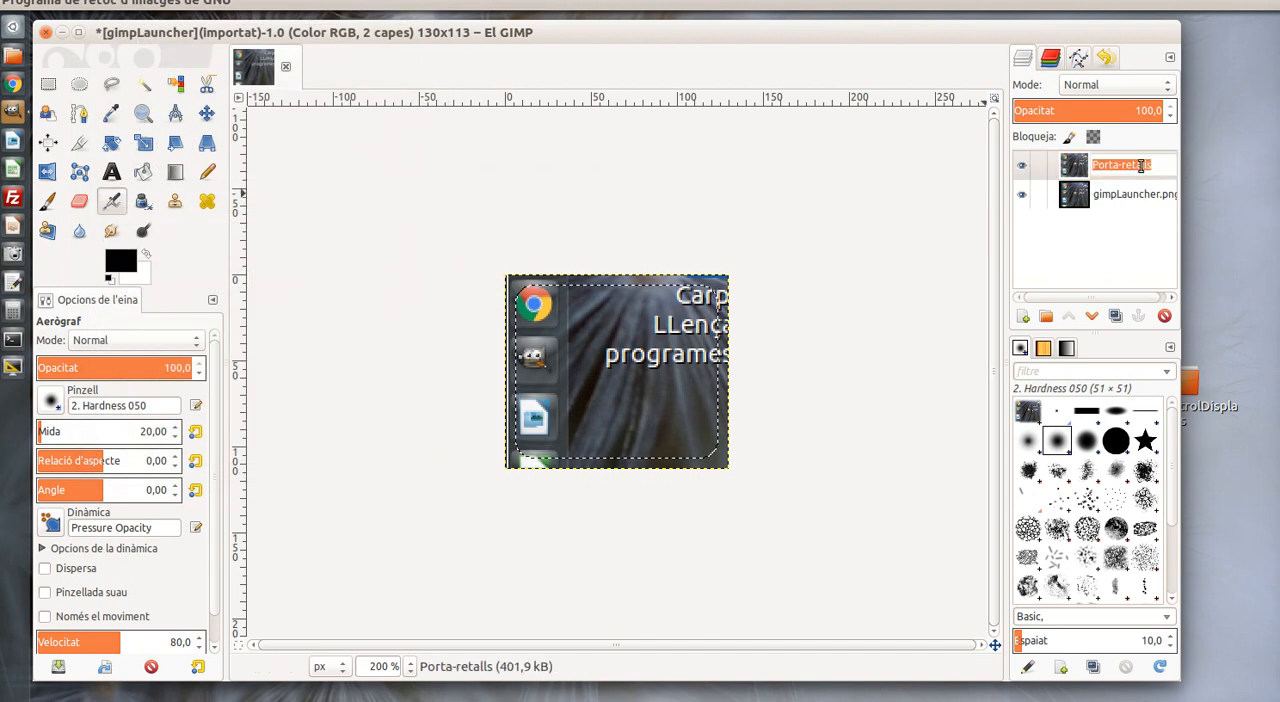
type("difuminat-")
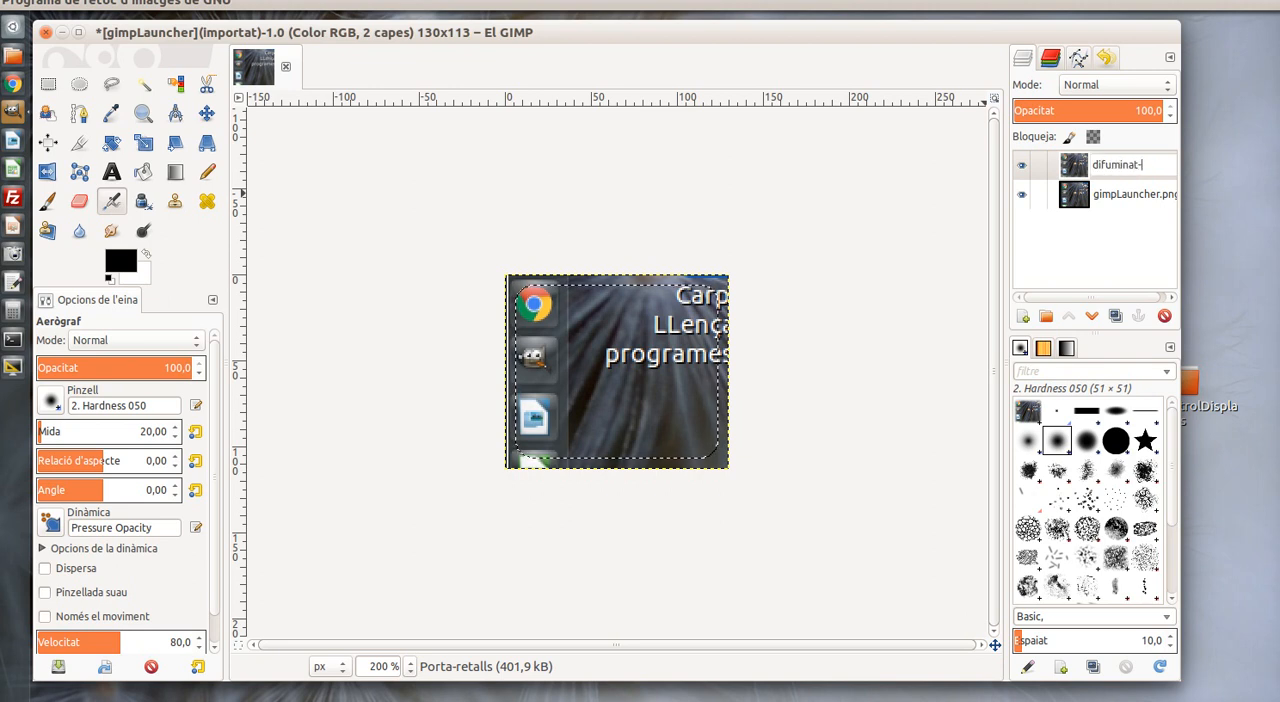
type("Arredonit")
key("Return")
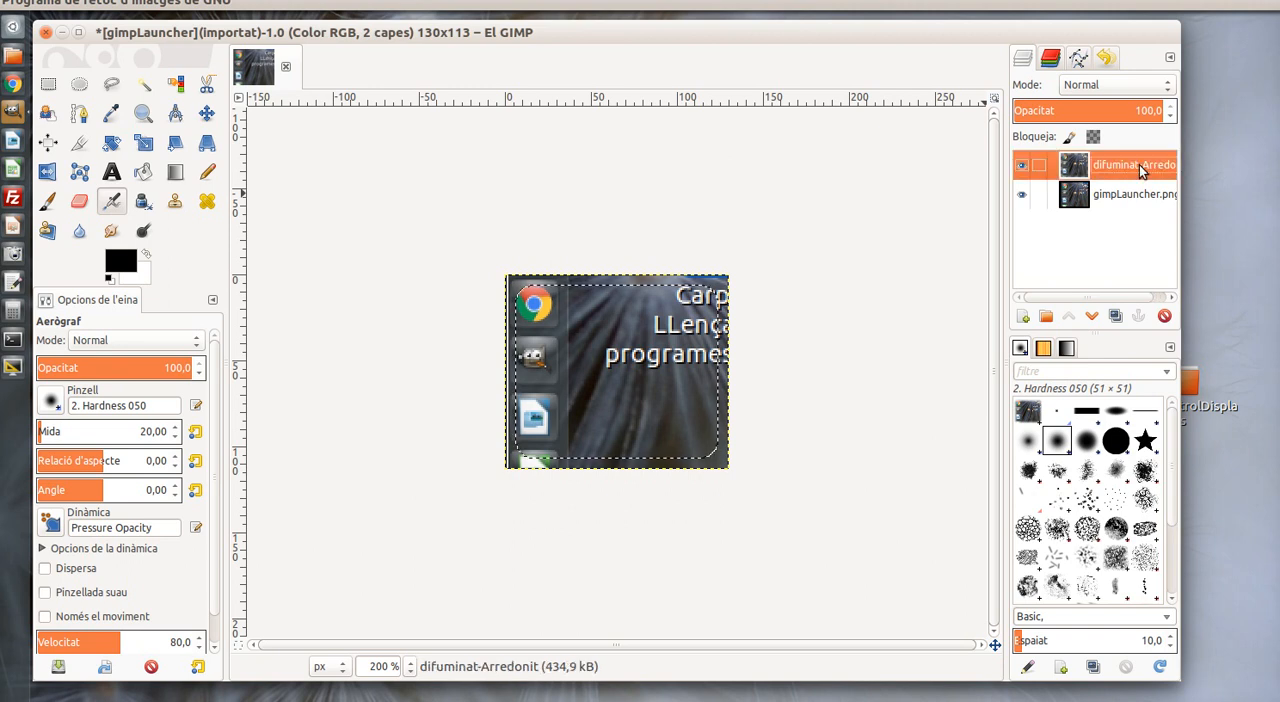
Hide the original gimpLauncher.png layer and clear the selection
left_click(1021, 195)
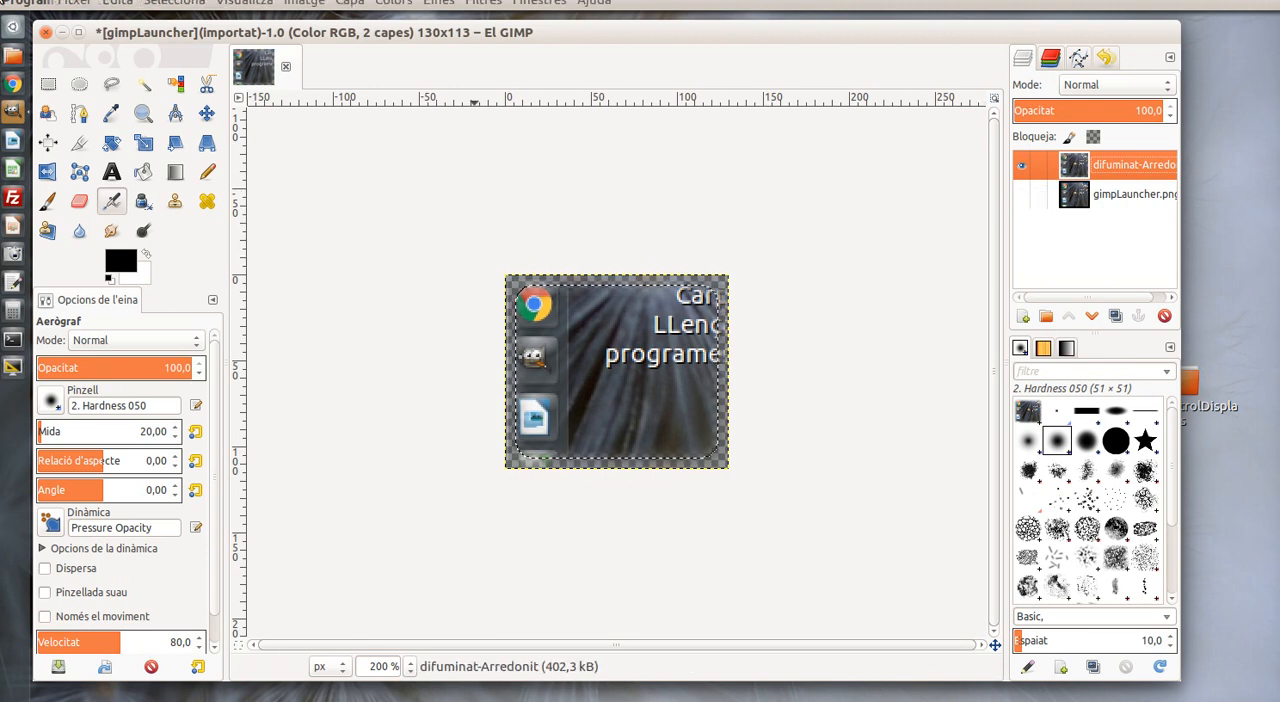
left_click(176, 4)
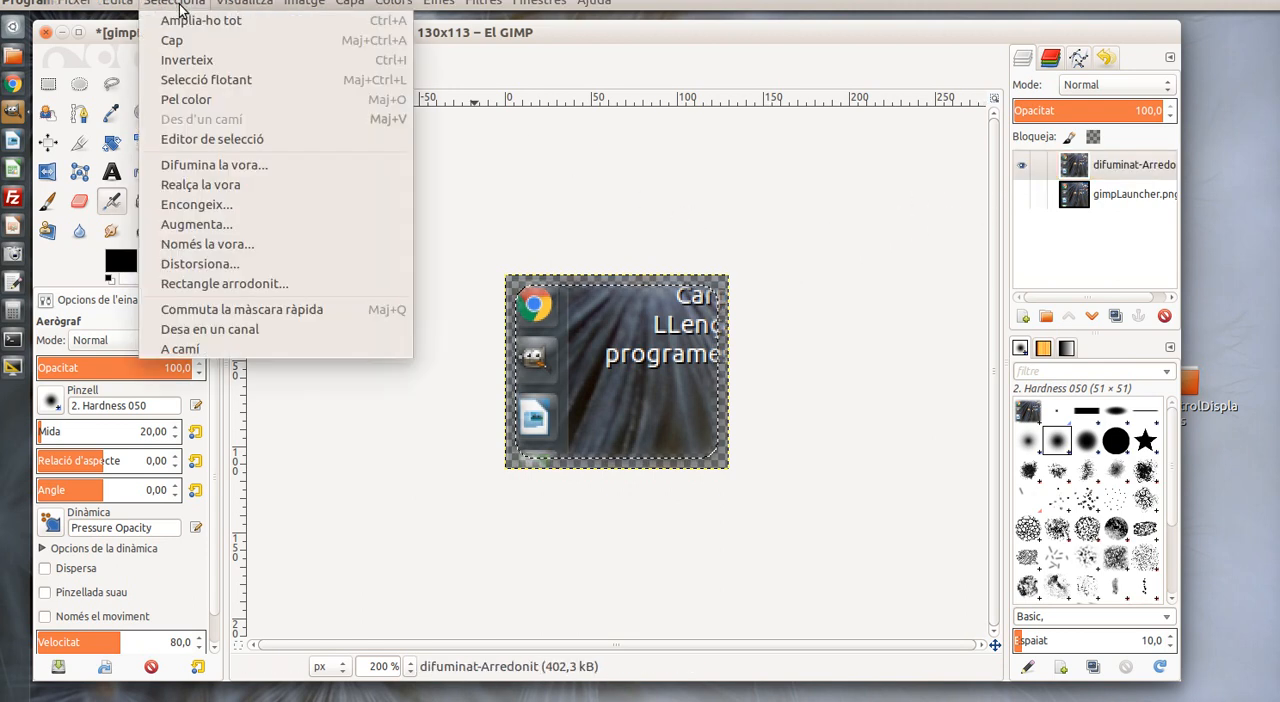
left_click(174, 41)
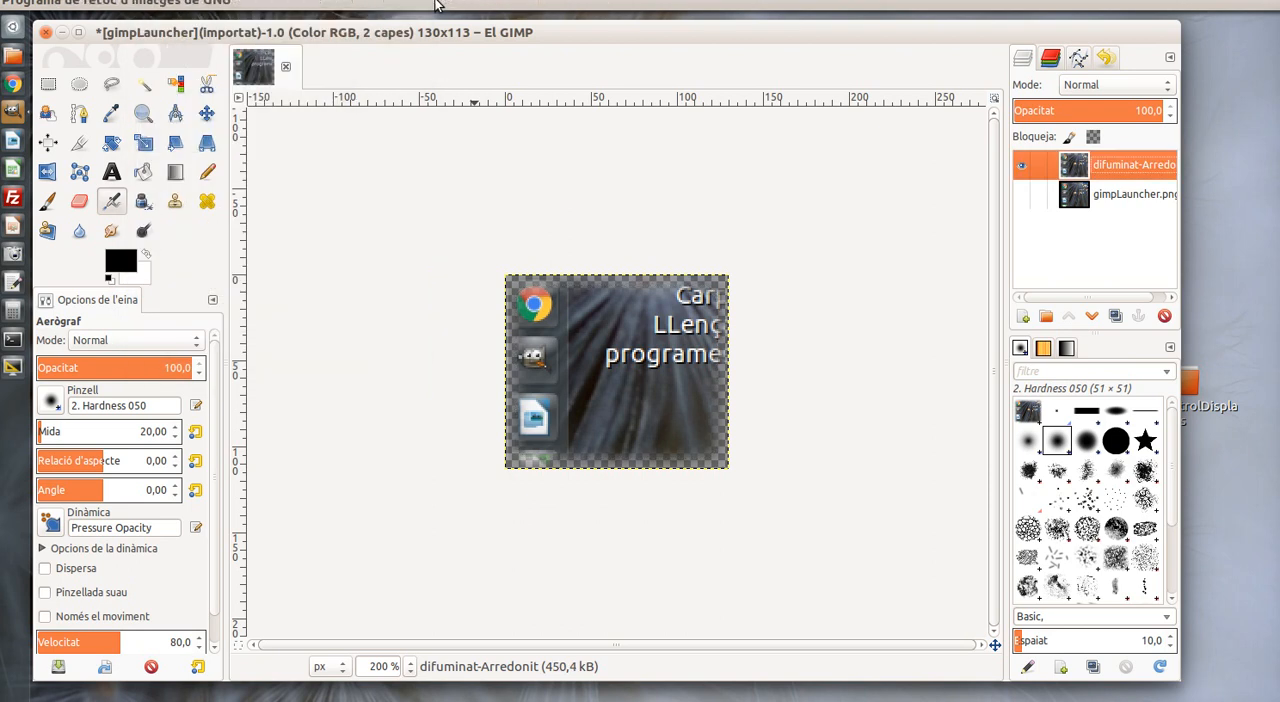
Add a black drop shadow to the rounded layer with X and Y offsets of 8, blur radius 3, opacity 100 and resizing allowed
left_click(484, 4)
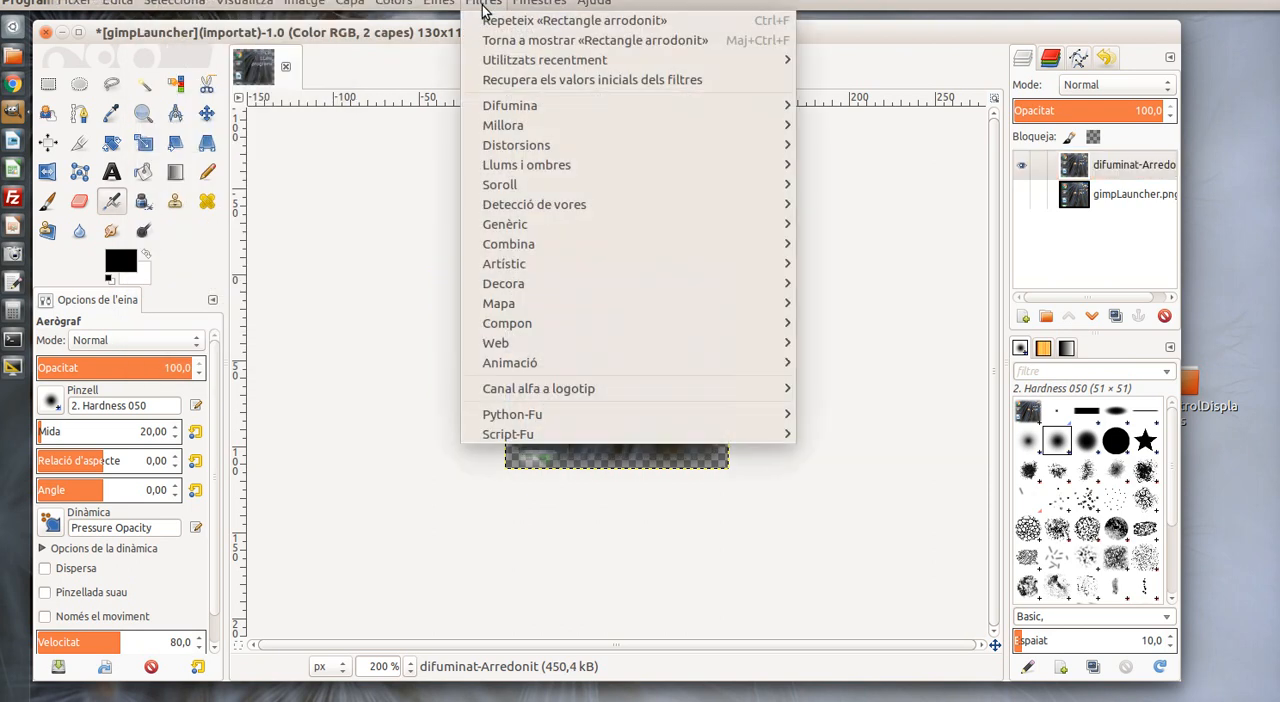
mouse_move(527, 175)
mouse_move(747, 168)
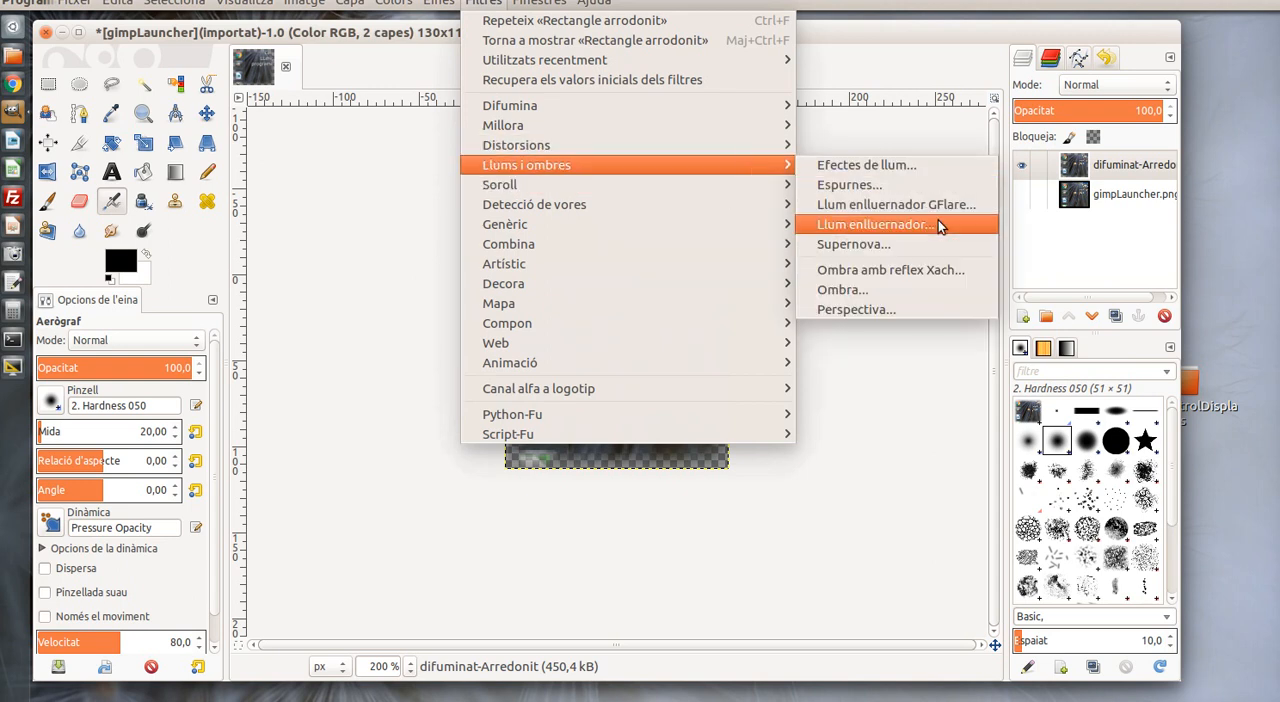
left_click(924, 293)
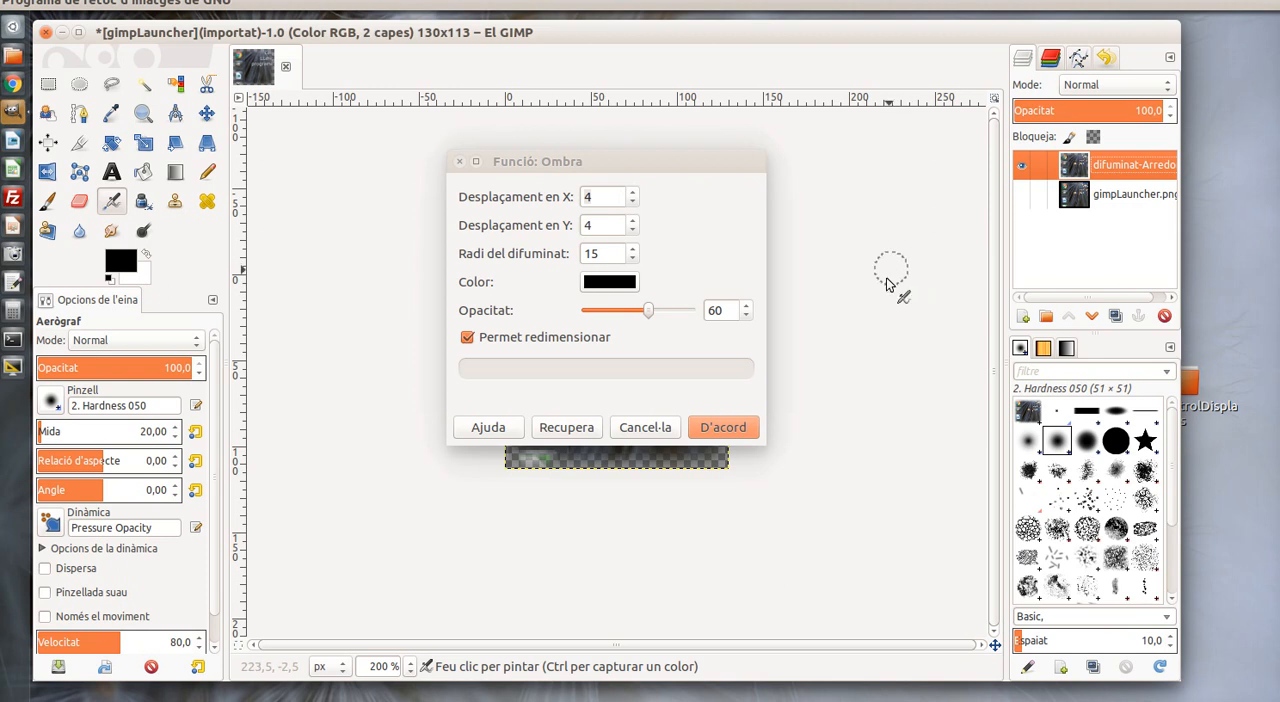
left_click_drag(650, 312, 700, 316)
double_click(603, 197)
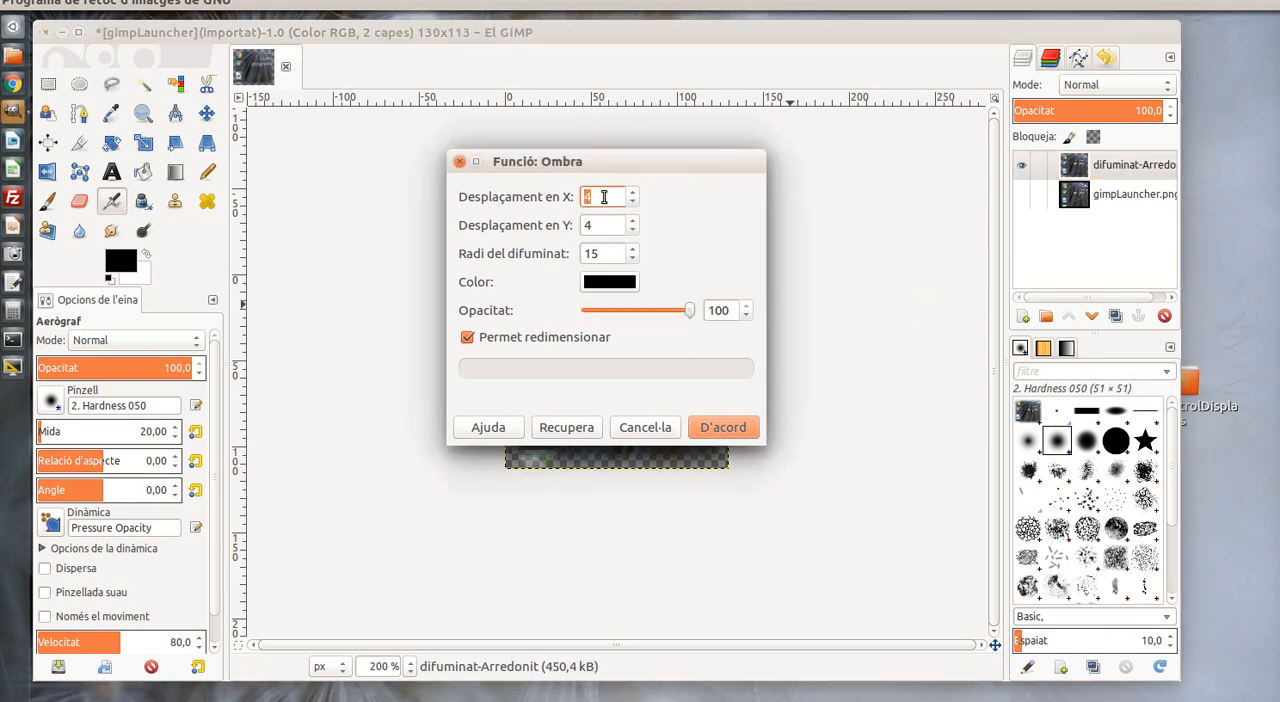
double_click(596, 224)
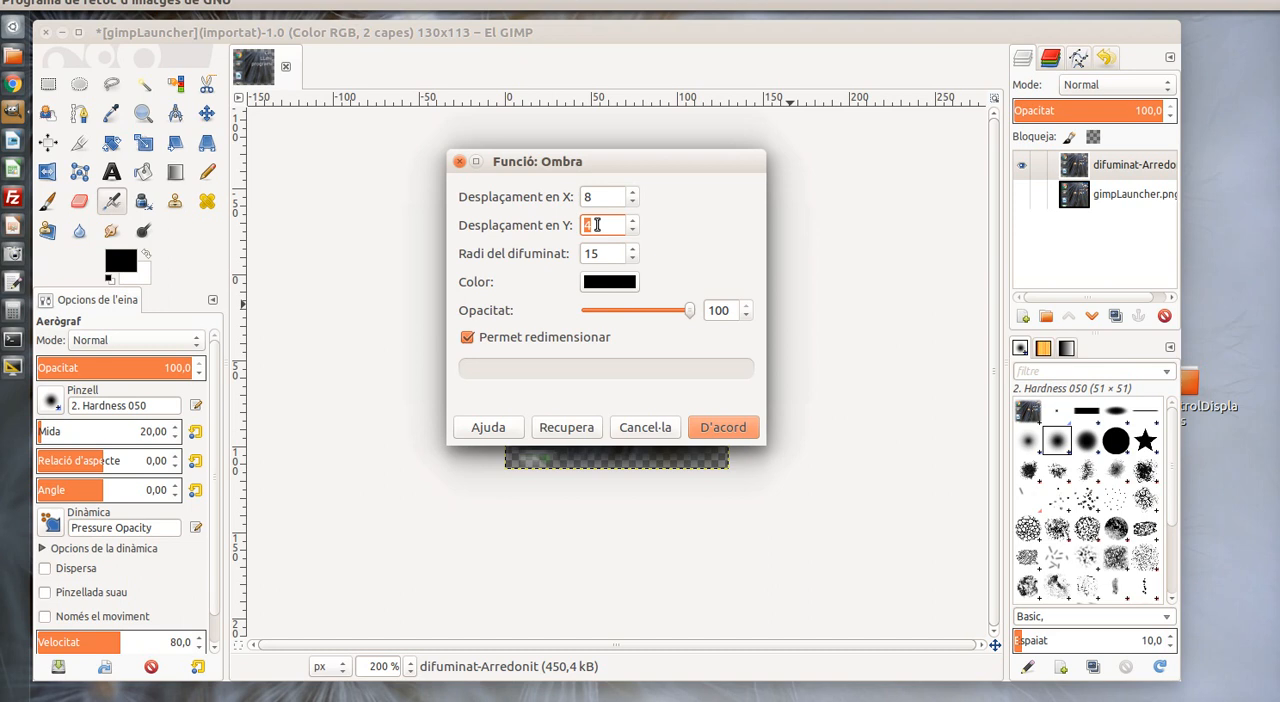
double_click(605, 254)
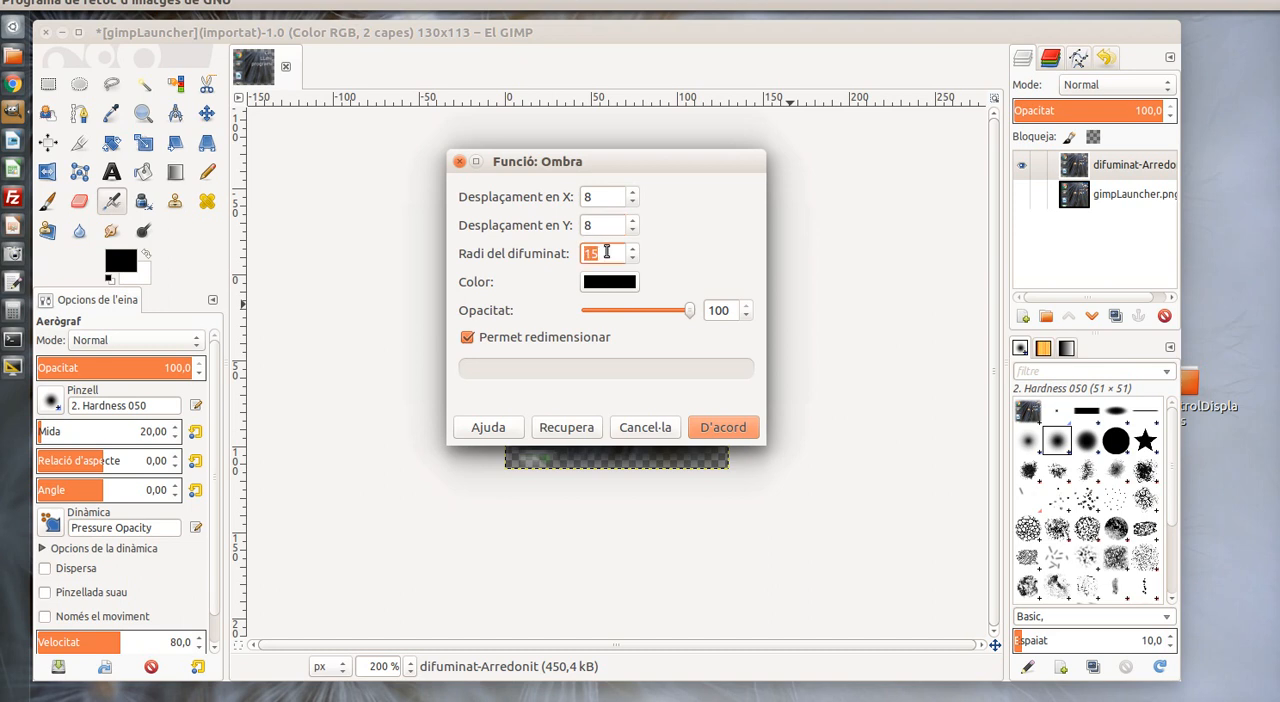
type("3")
left_click(737, 428)
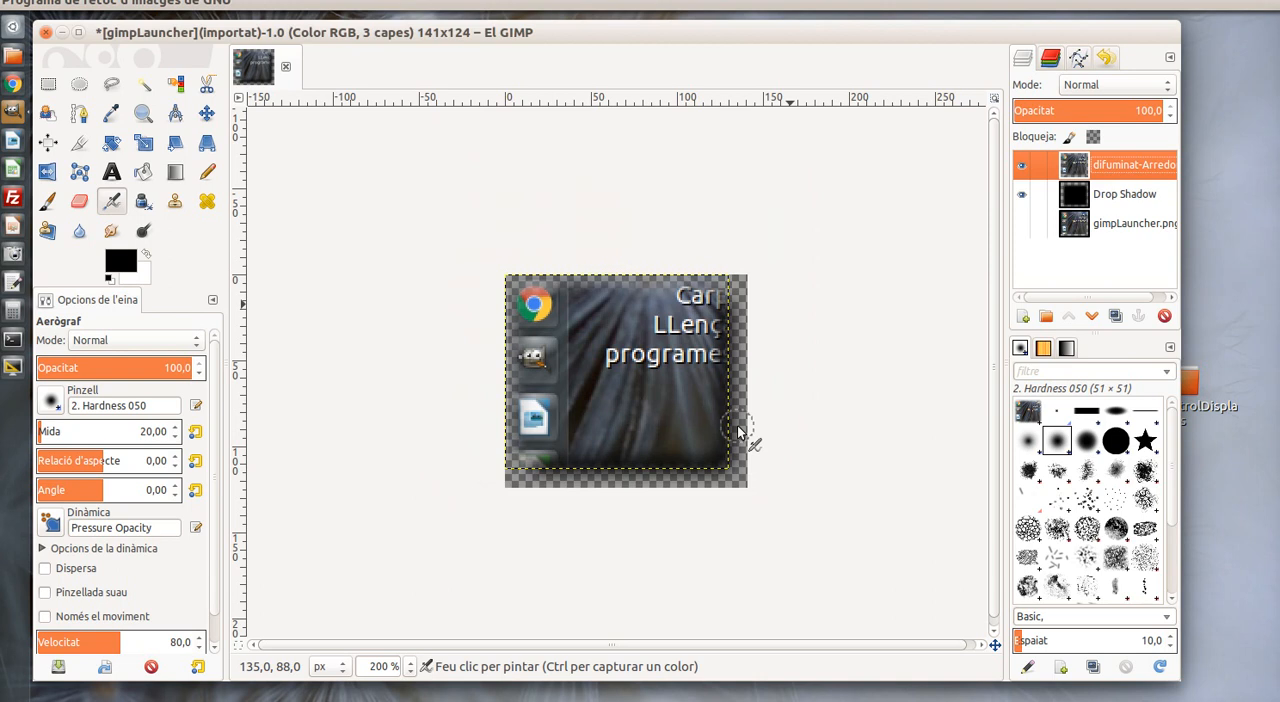
Move the Drop Shadow layer slightly down and to the right with the Move tool set to move the active layer
left_click(1106, 197)
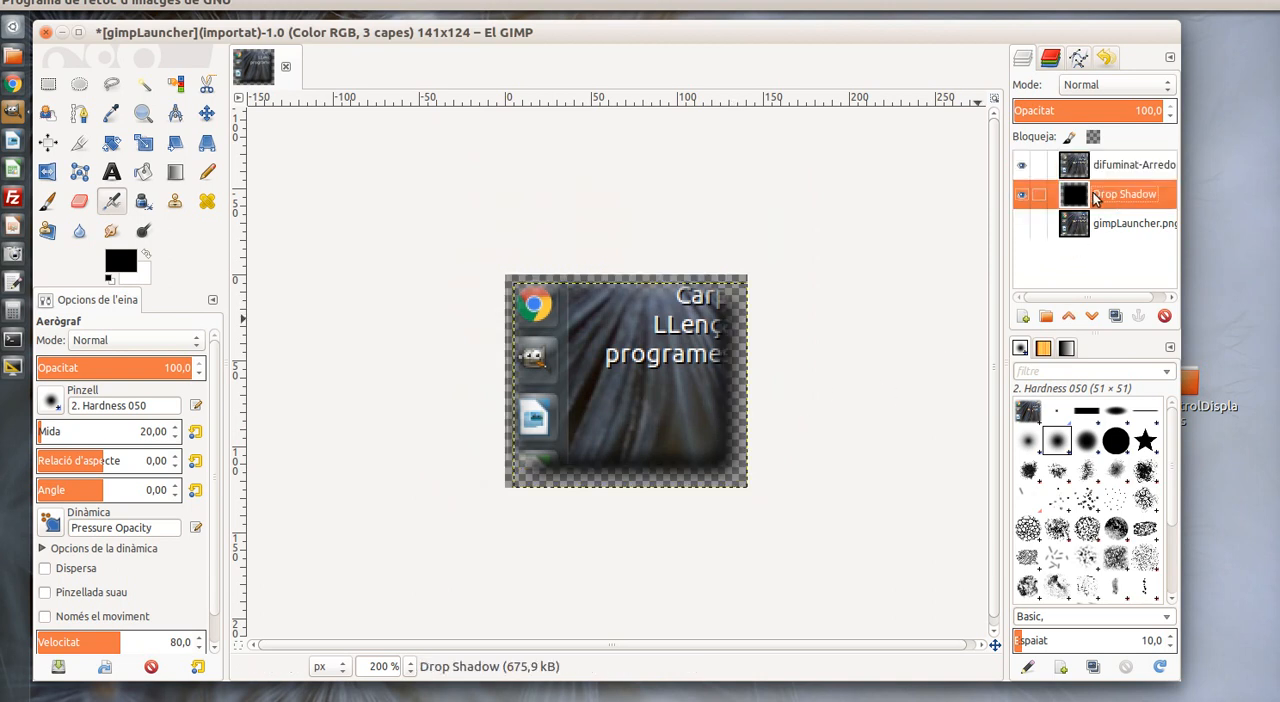
left_click(206, 115)
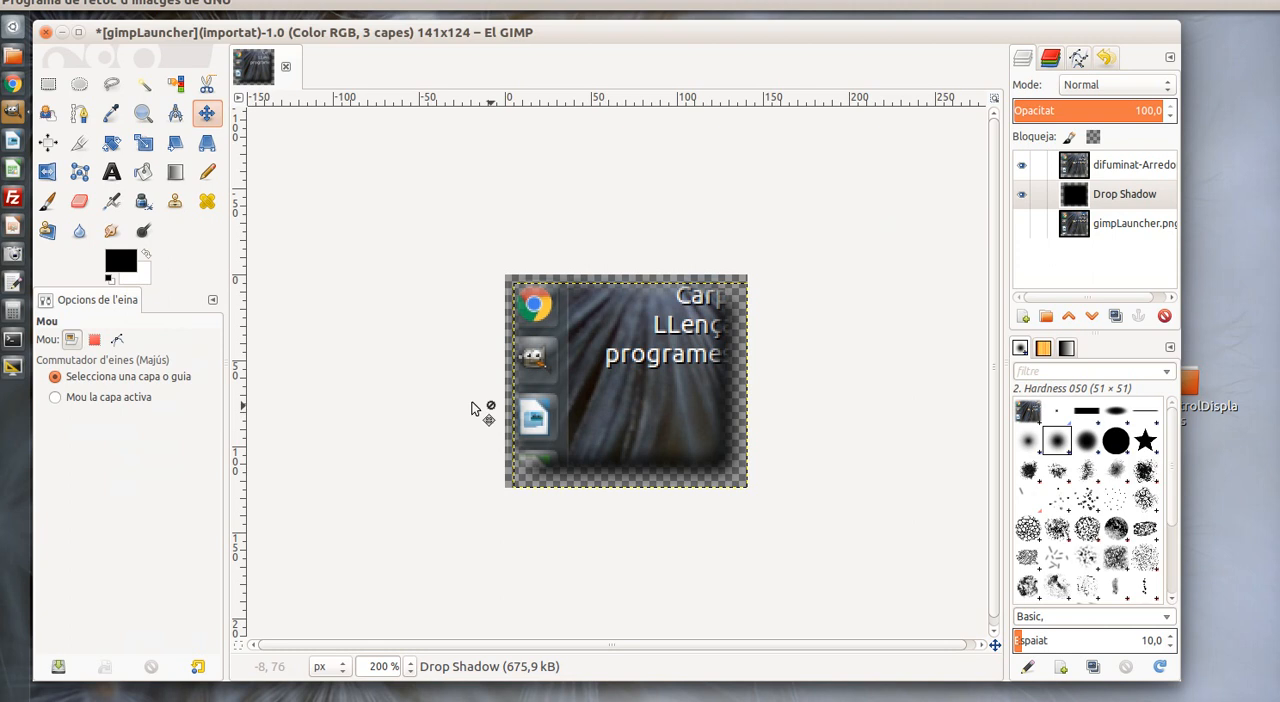
left_click(147, 401)
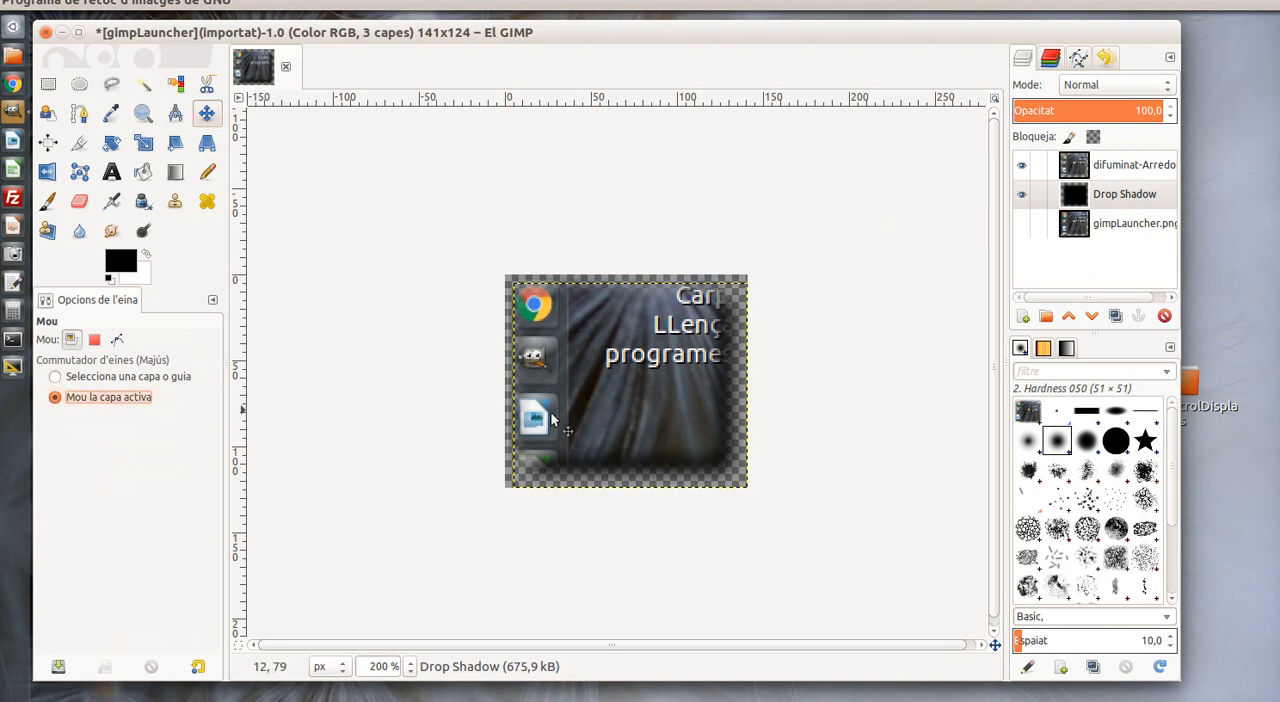
mouse_move(671, 408)
left_mouse_down()
mouse_move(681, 429)
mouse_move(682, 418)
left_mouse_up()
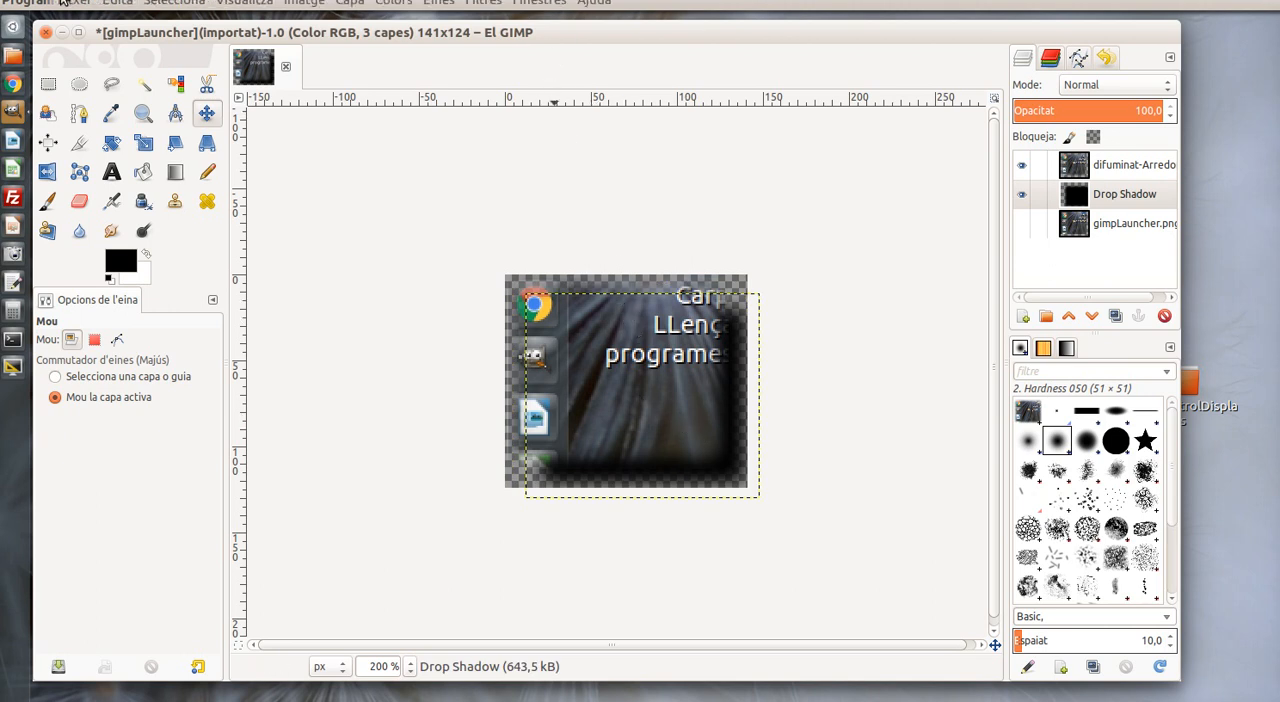
Save the layered image as gimpLauncher.xcf in the Escriptori folder
left_click(76, 5)
mouse_move(90, 40)
left_click(170, 164)
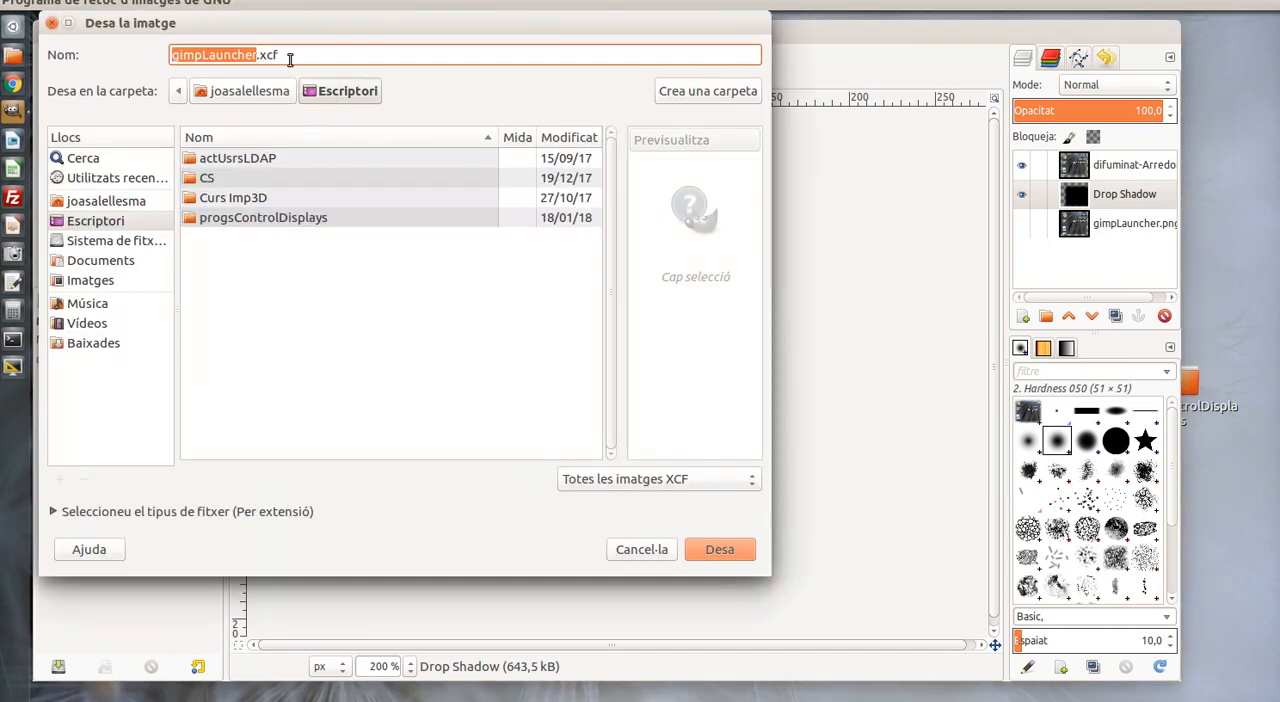
left_click_drag(286, 57, 253, 55)
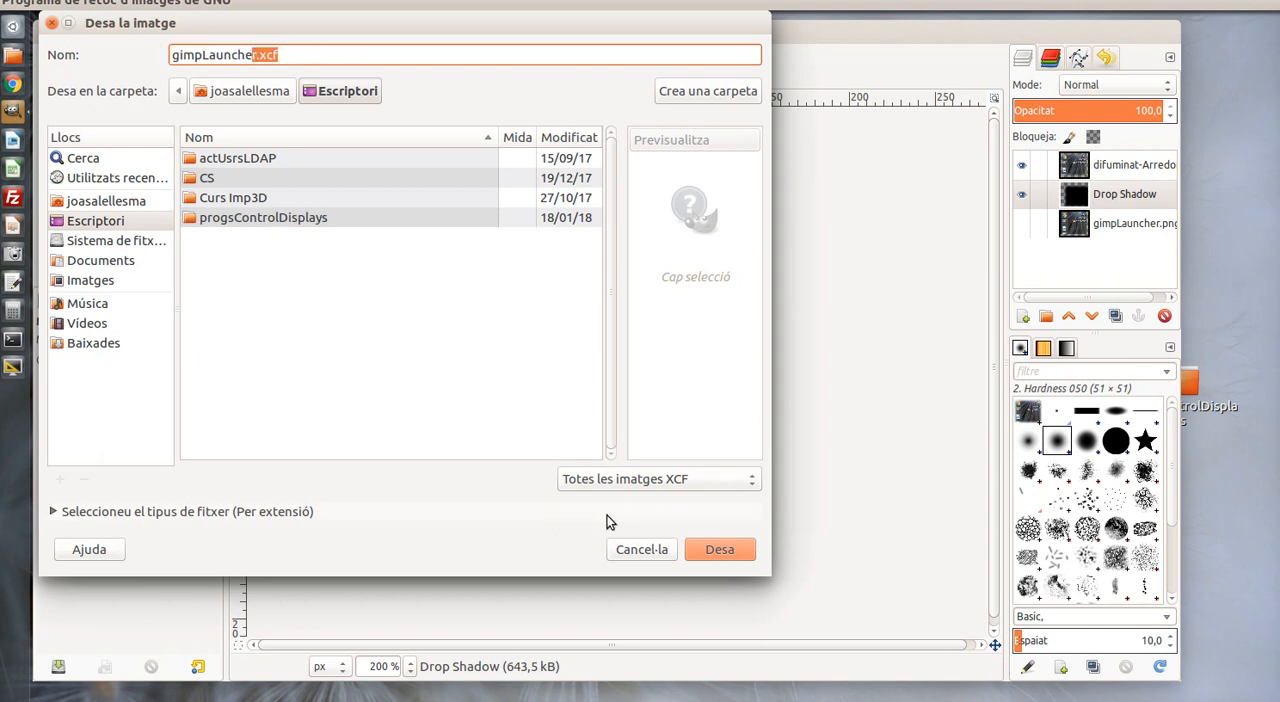
left_click(715, 550)
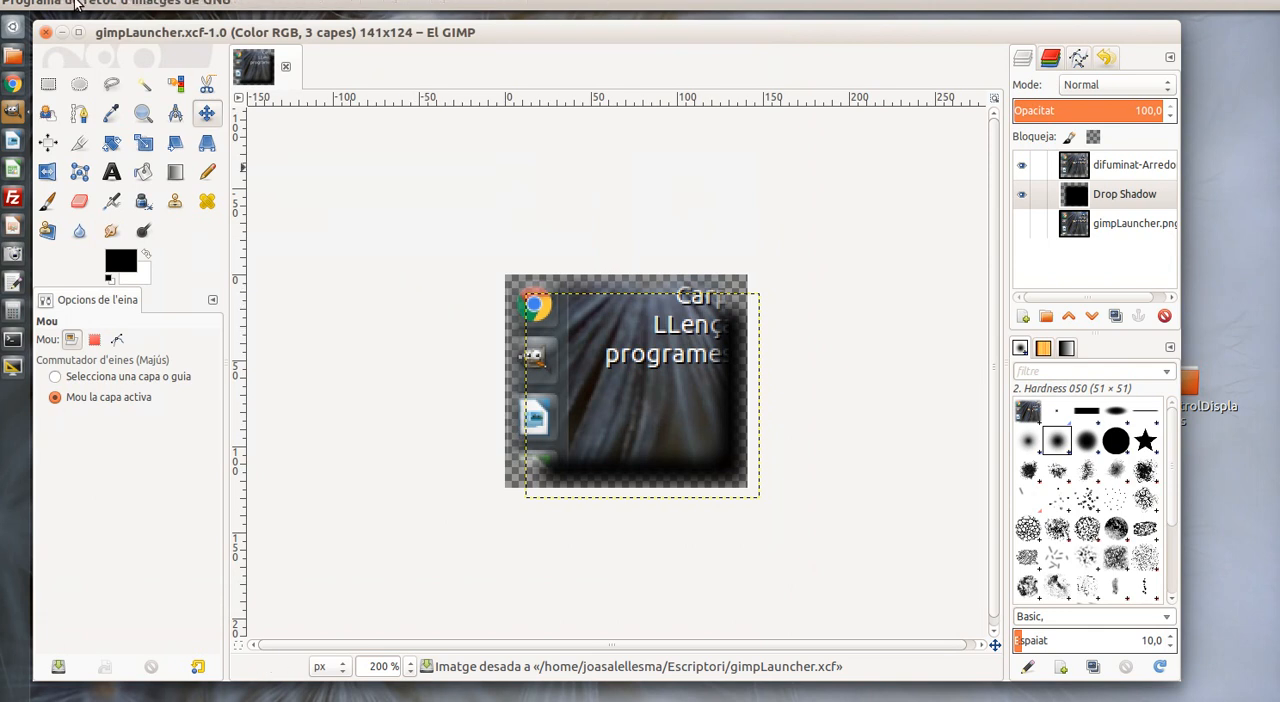
Export the image as gimpLauncher.png to the Escriptori folder with compression level 9, replacing the existing file
left_click(80, 4)
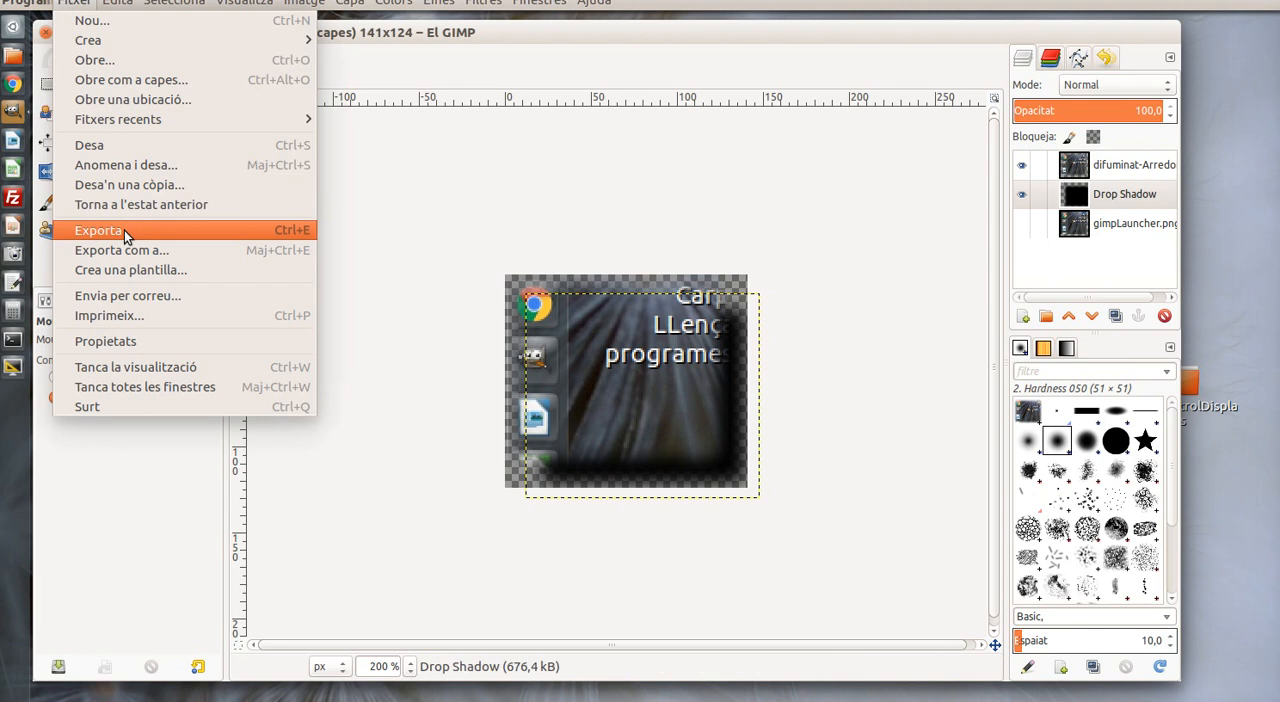
left_click(128, 250)
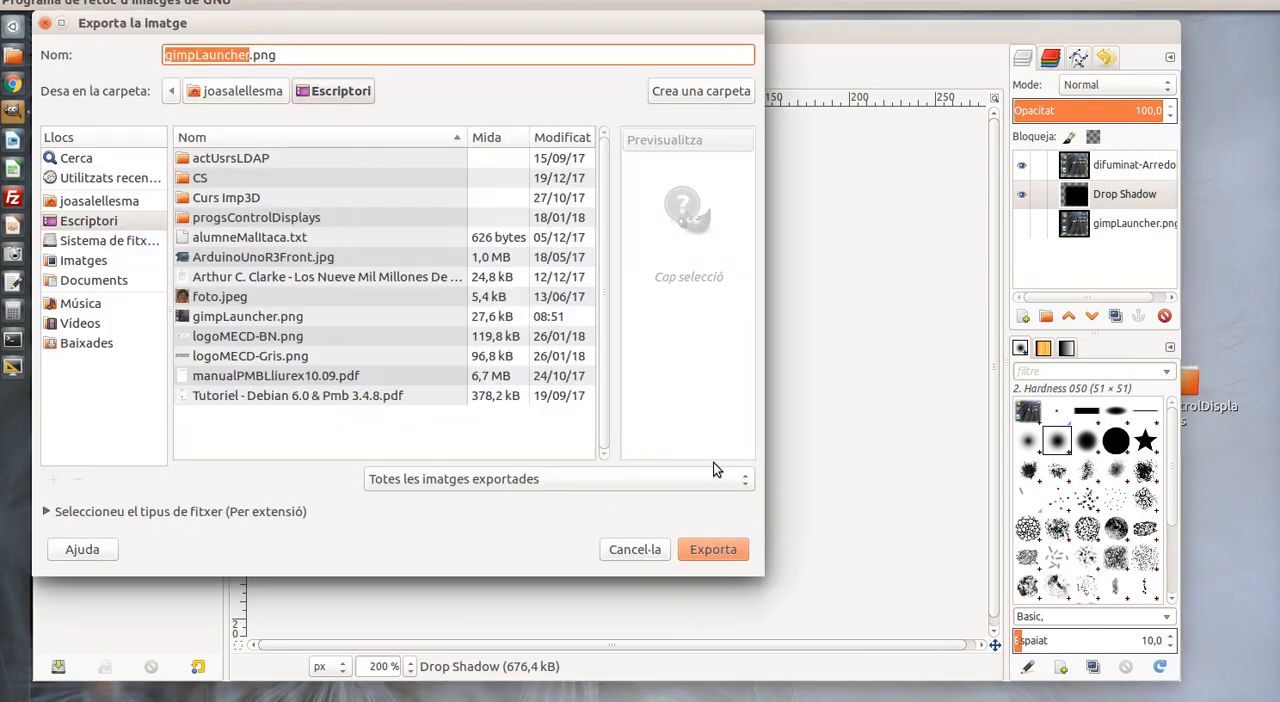
left_click(730, 548)
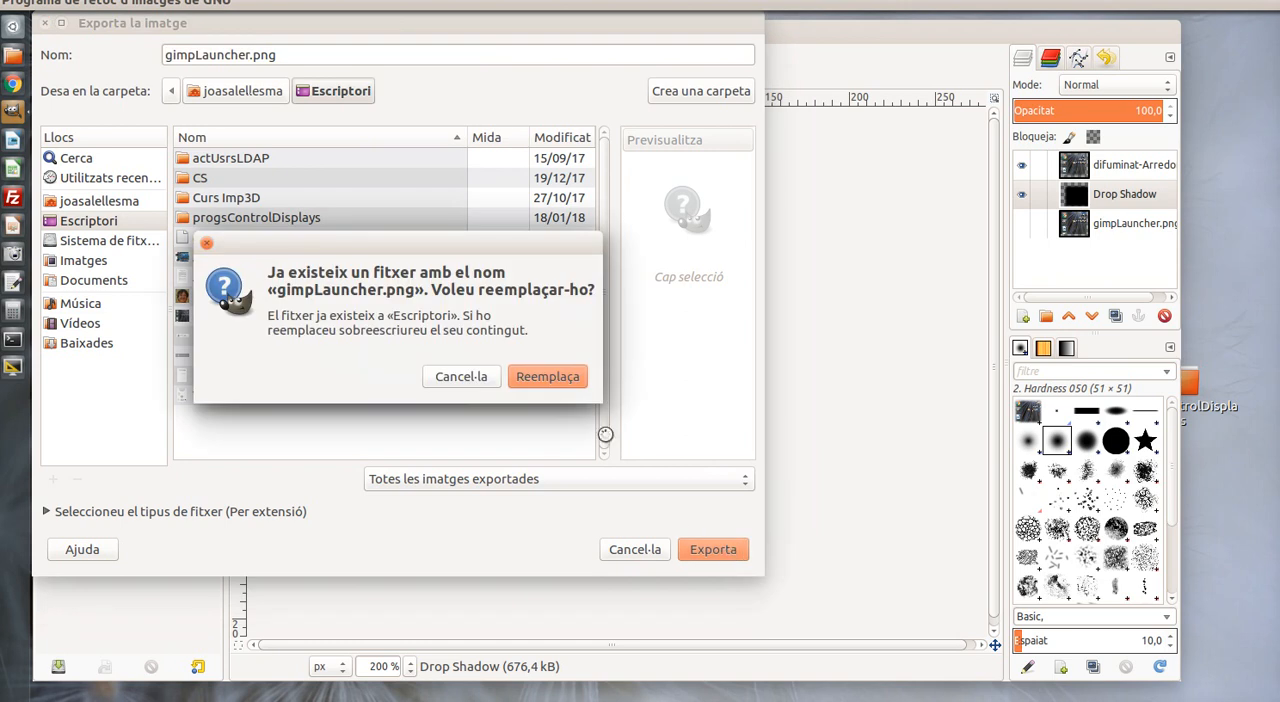
left_click(547, 377)
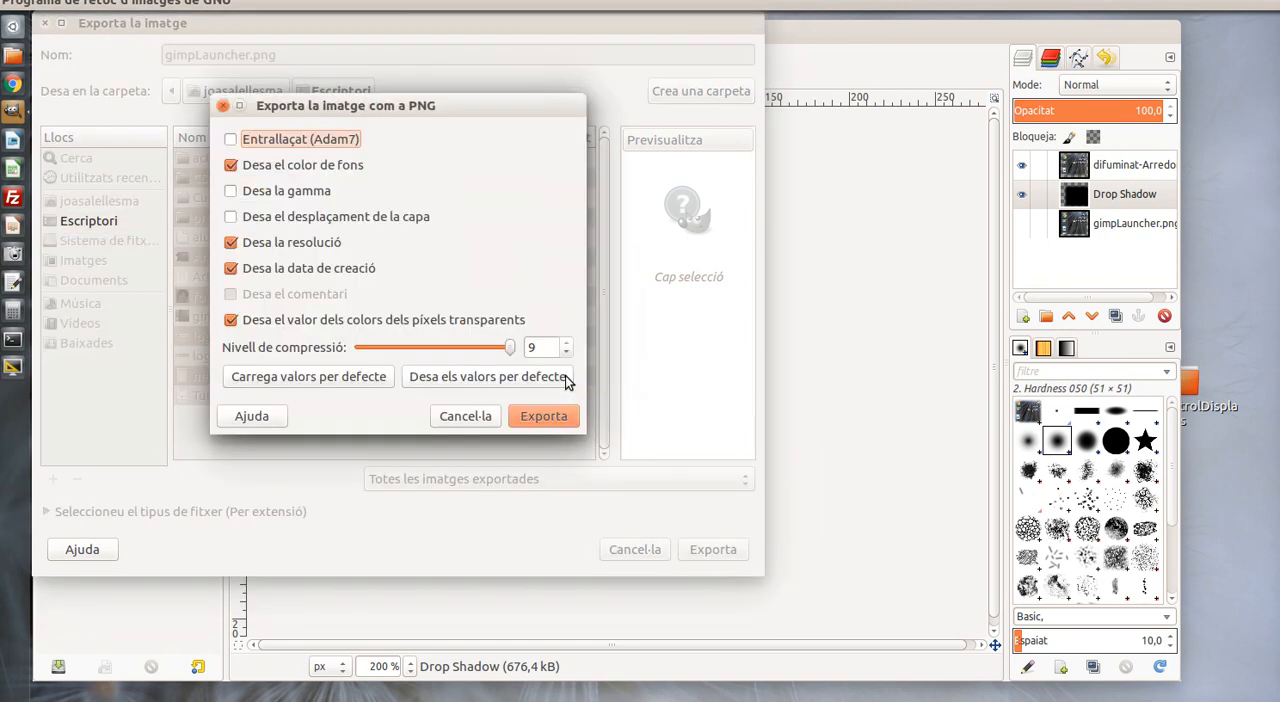
left_click(543, 416)
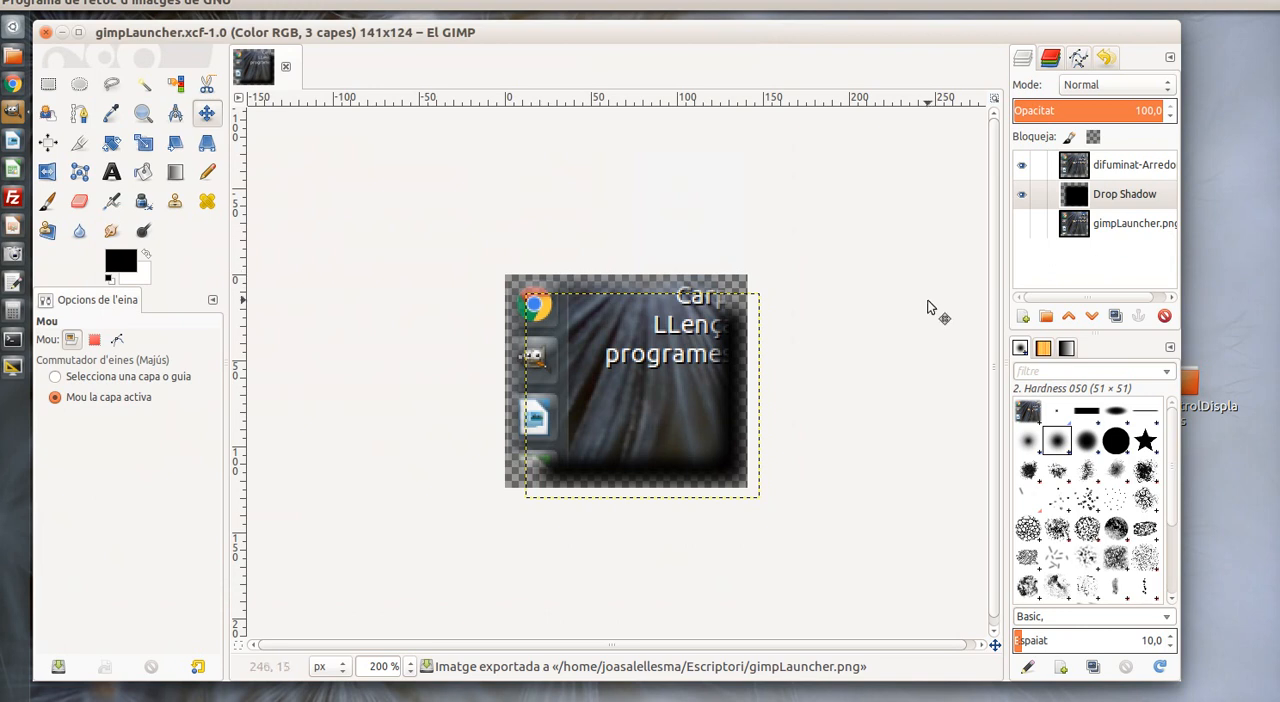
Minimize GIMP and move the gimpLauncher.png icon to the middle of the desktop
left_click(61, 32)
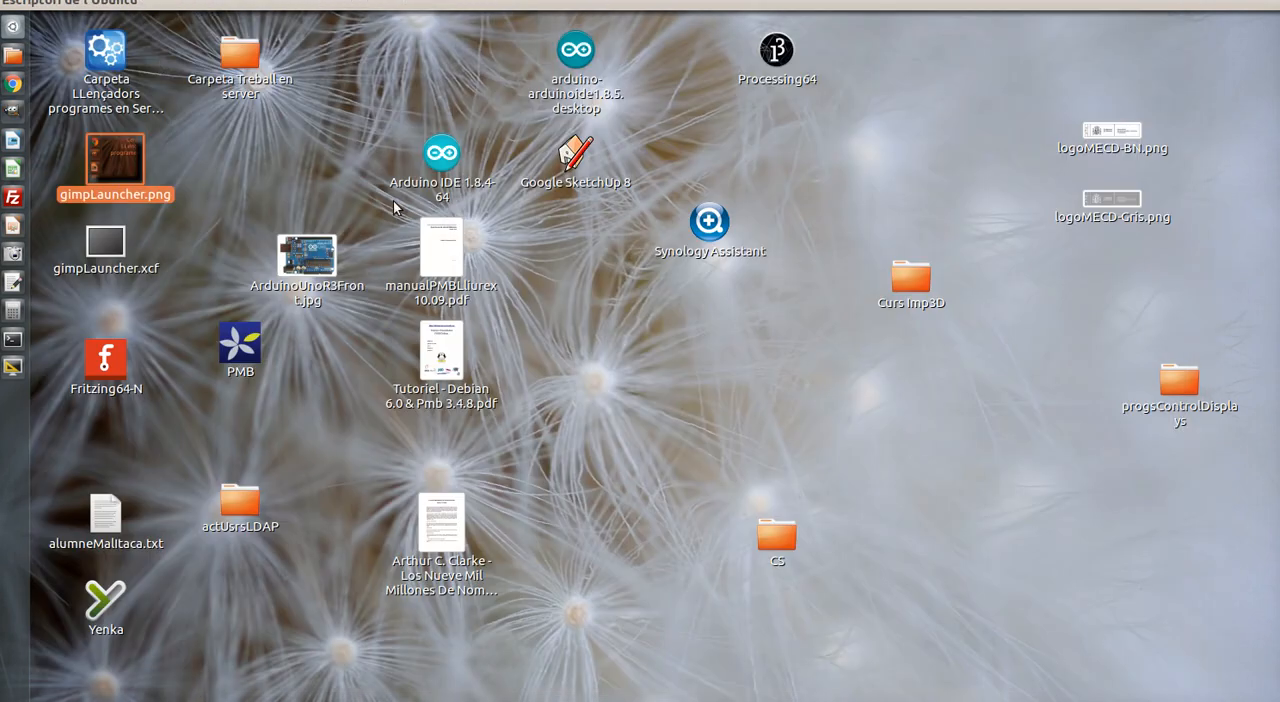
left_click_drag(158, 167, 631, 341)
Open gimpLauncher.png in the image viewer and enlarge it to examine the shadow and transparent edges
double_click(637, 338)
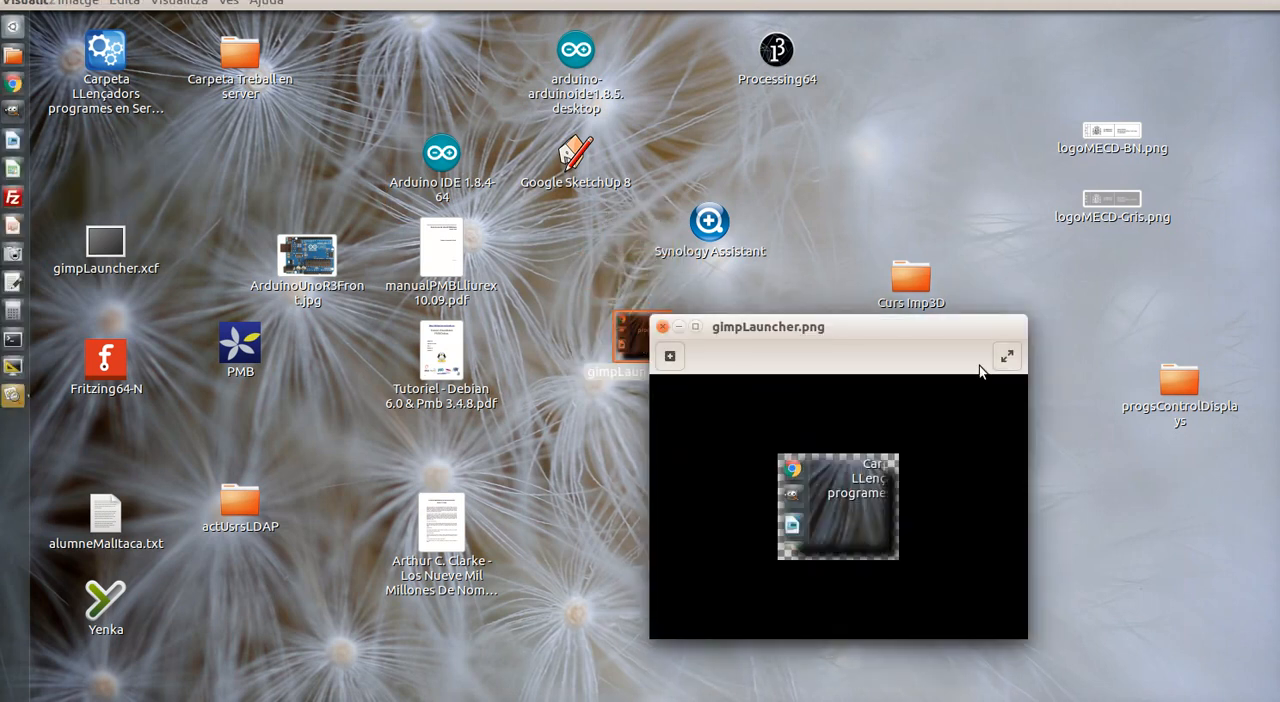
left_click(670, 356)
left_click(670, 356)
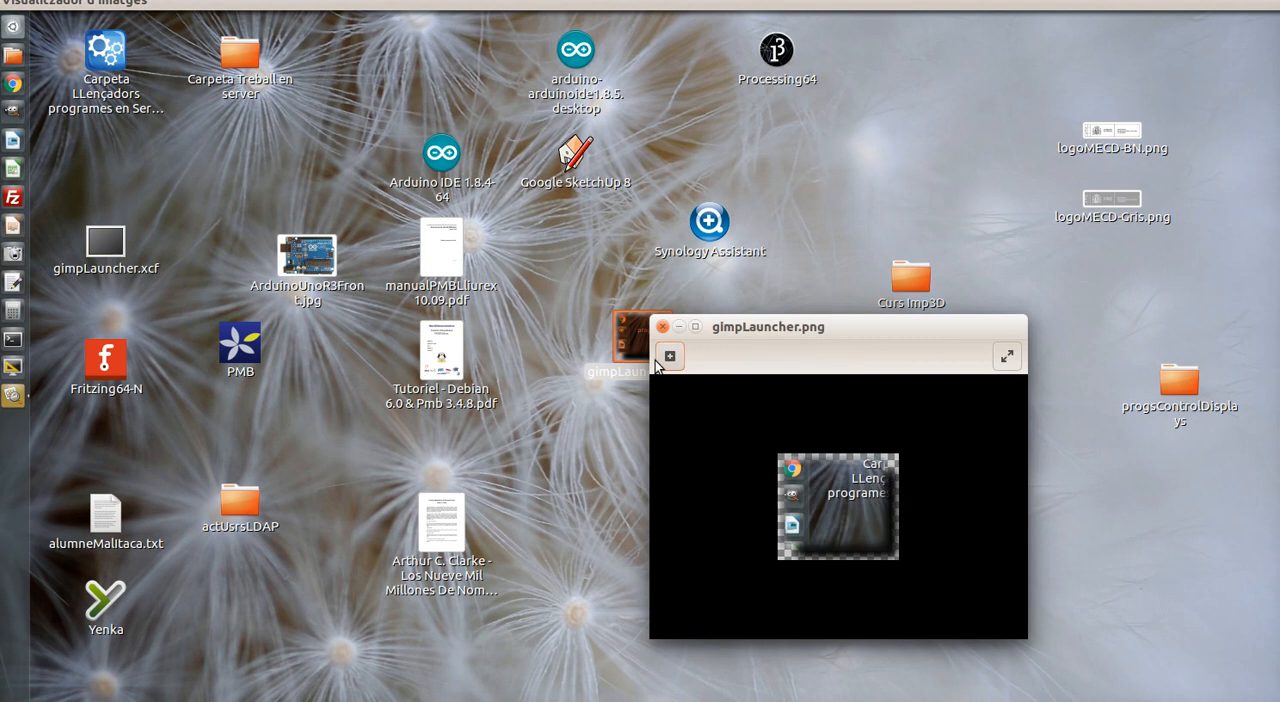
left_click(670, 356)
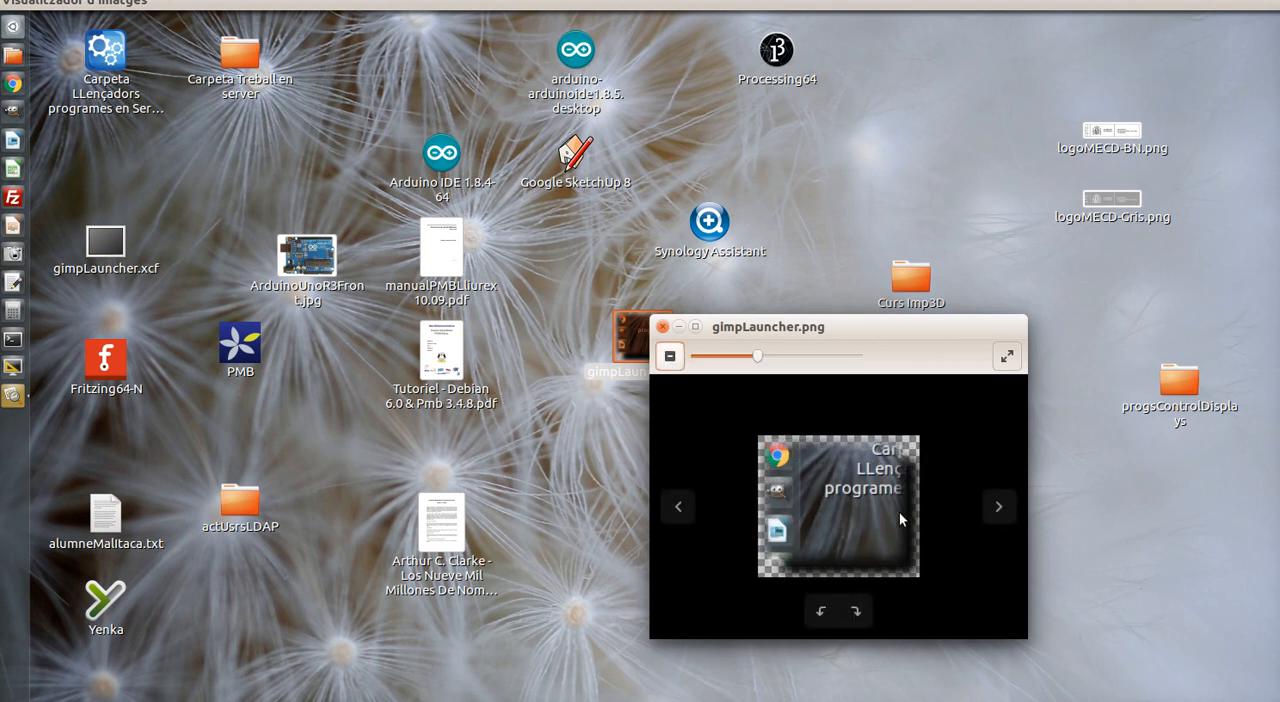